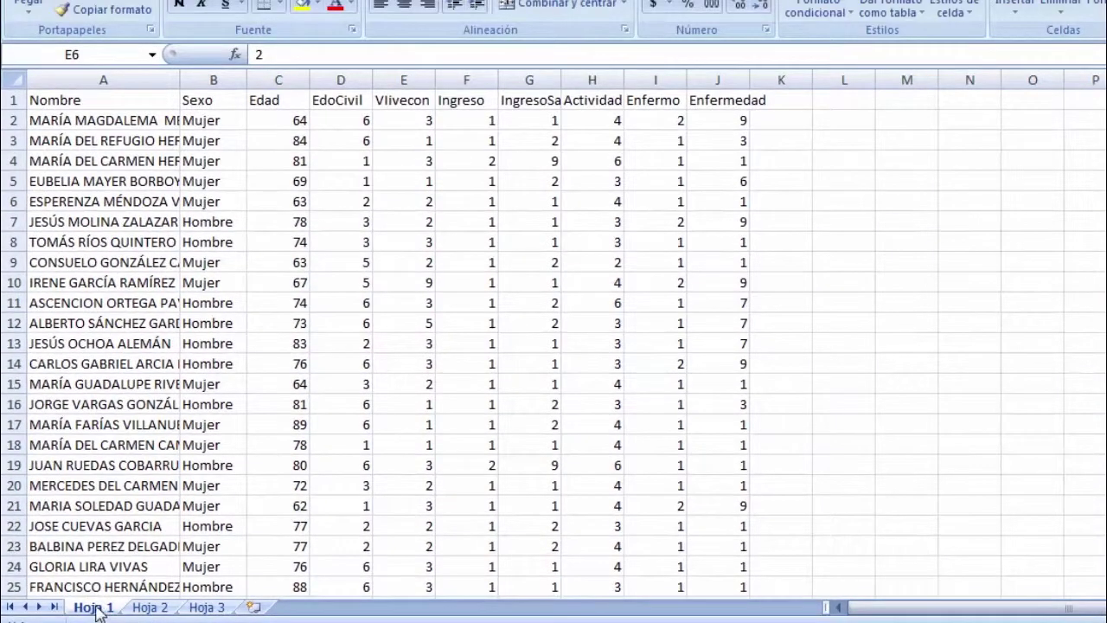
Select cell E6, then view Hoja 2 and Hoja 3 with its 0/1 item data
left_click(95, 608)
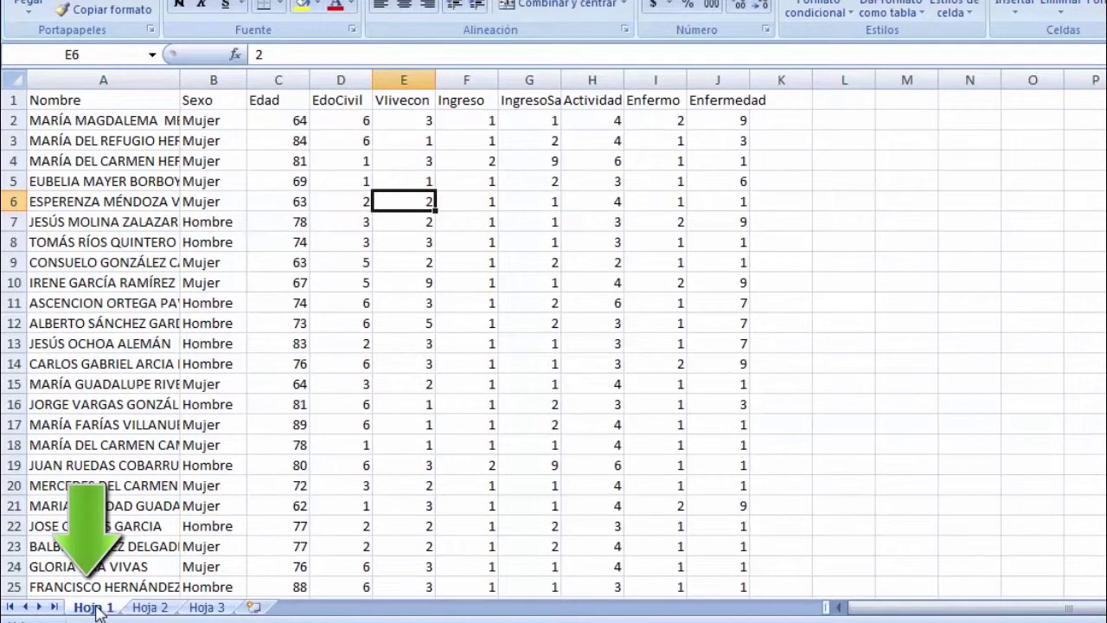
left_click(143, 605)
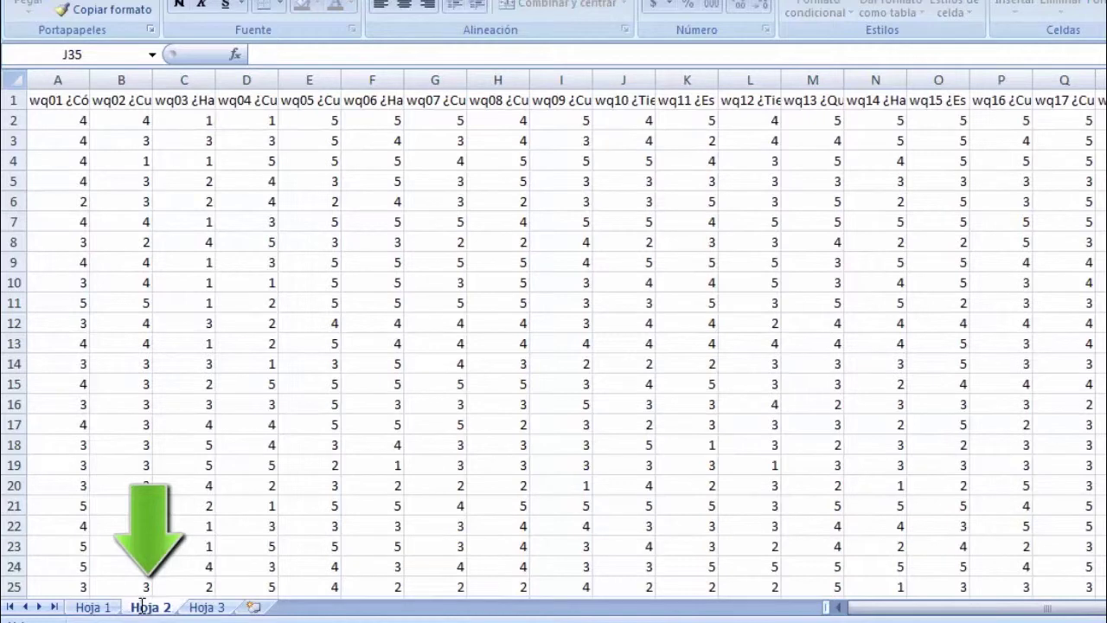
left_click(201, 608)
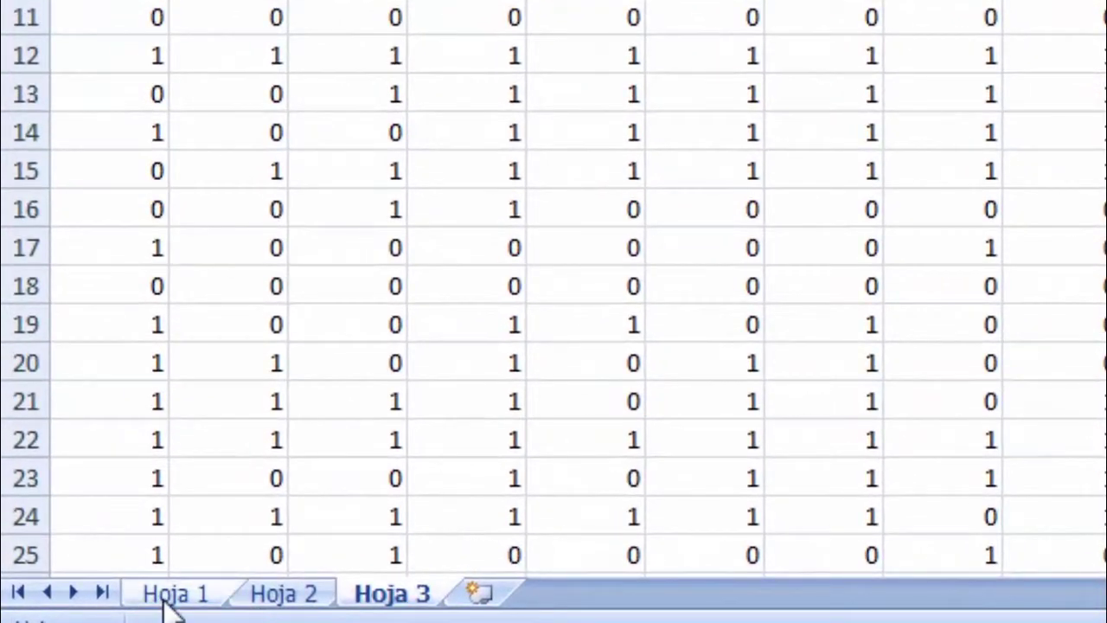
Rename the first sheet to 'datos generales'
left_click(145, 604)
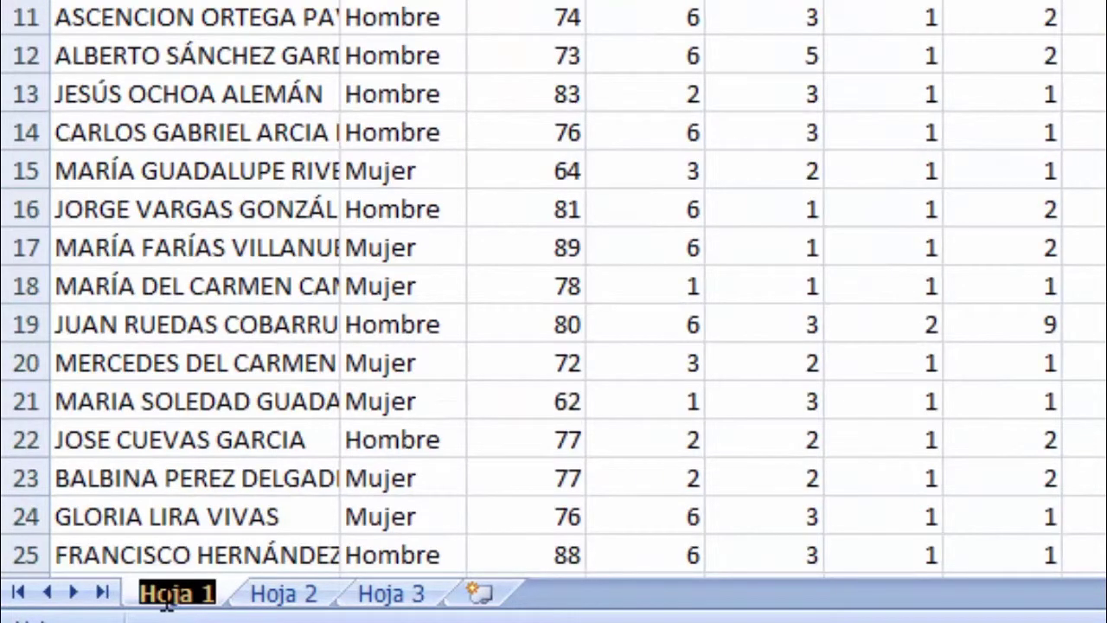
type("datos generales")
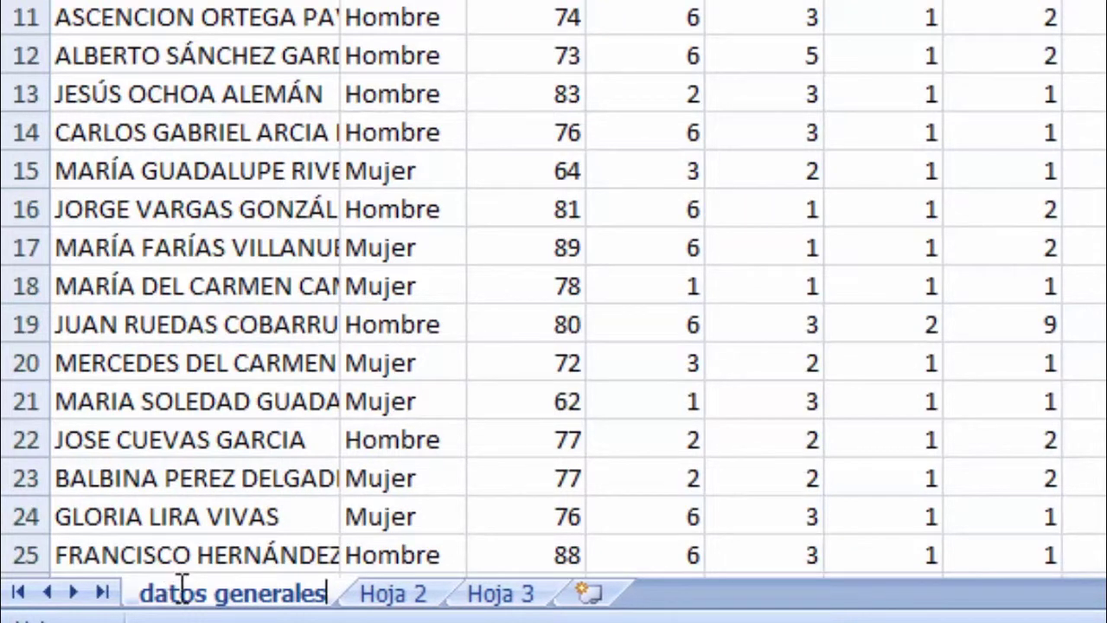
left_click(374, 597)
Rename Hoja 2 to 'cuestionjario1' via Cambiar nombre
right_click(381, 606)
key("Escape")
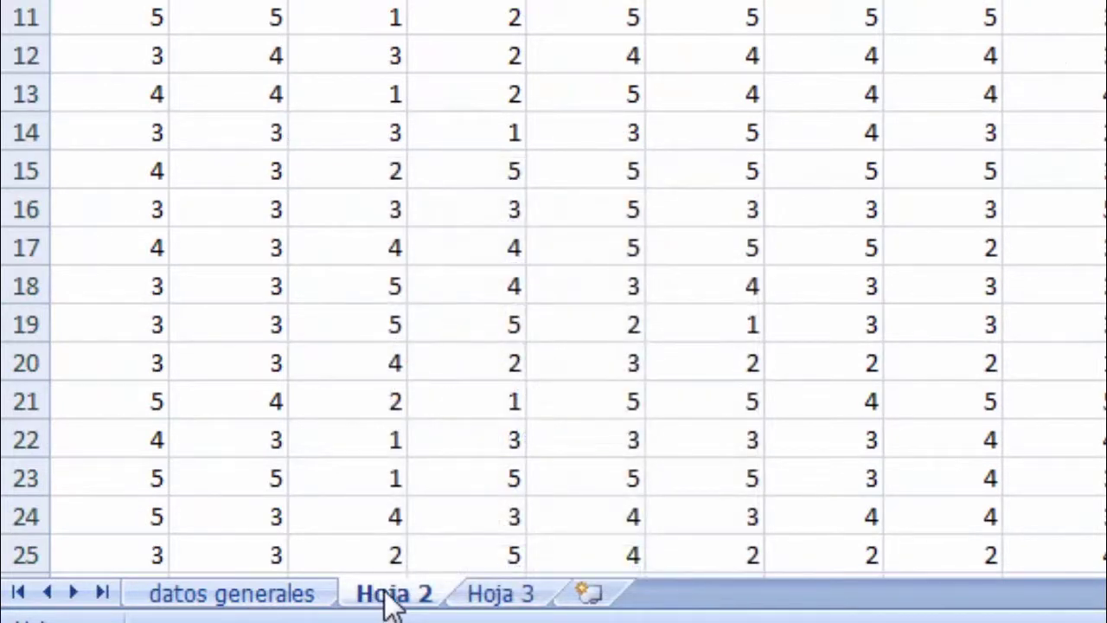
right_click(385, 605)
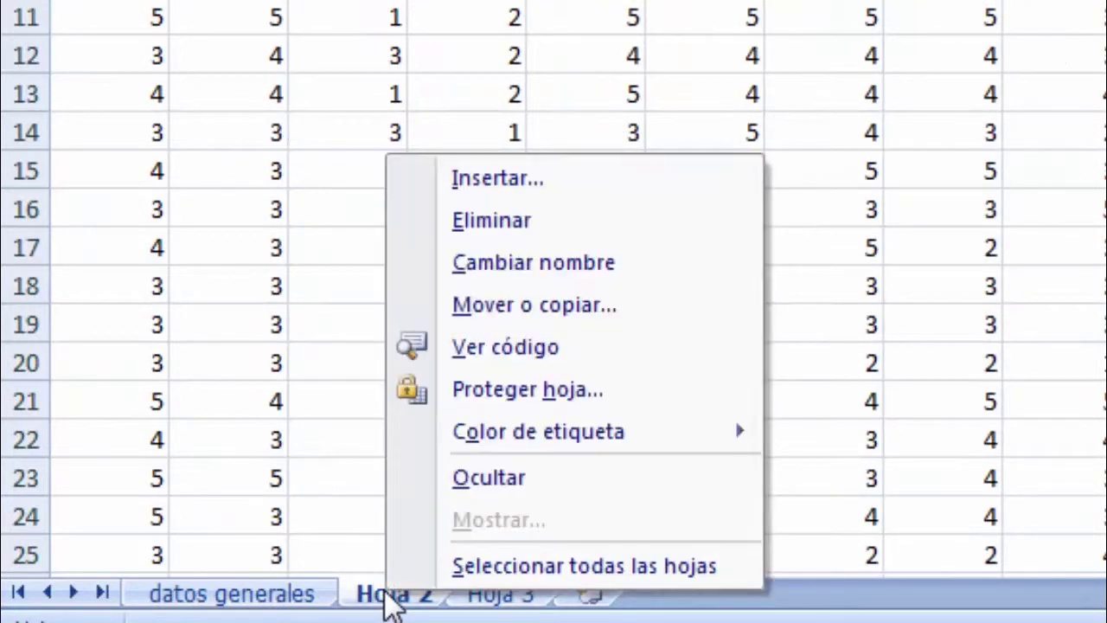
left_click(504, 261)
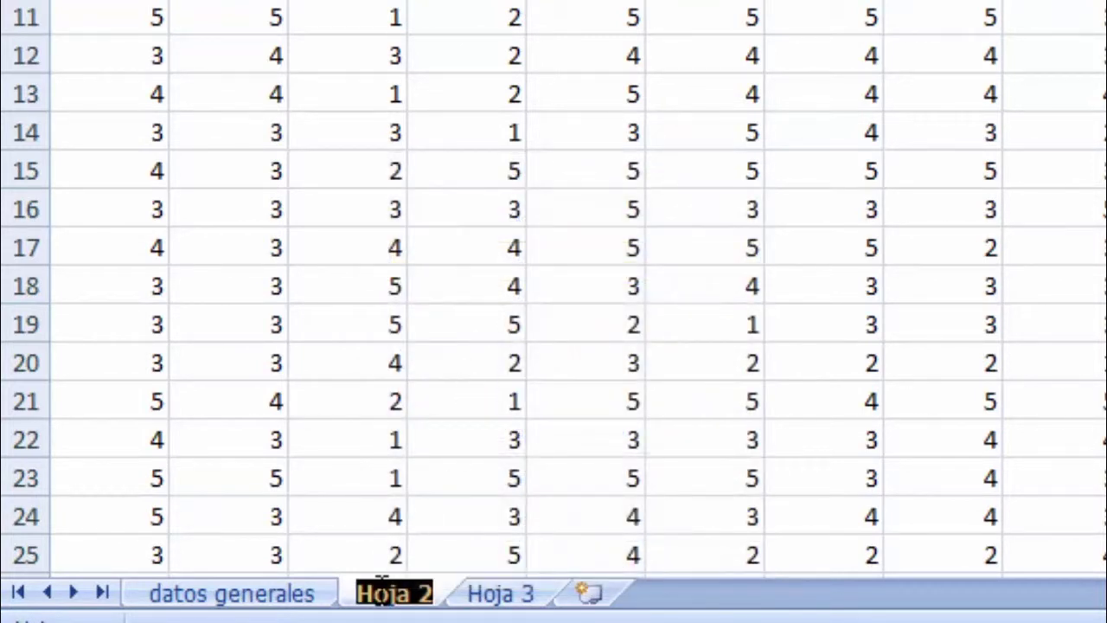
type("cuestionjario")
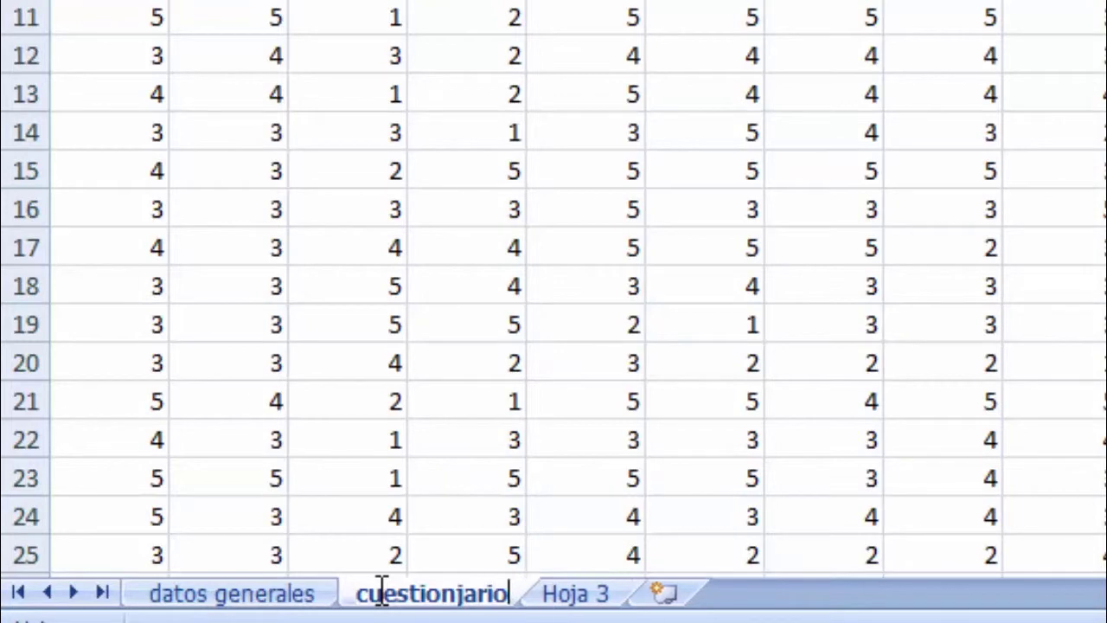
type("1")
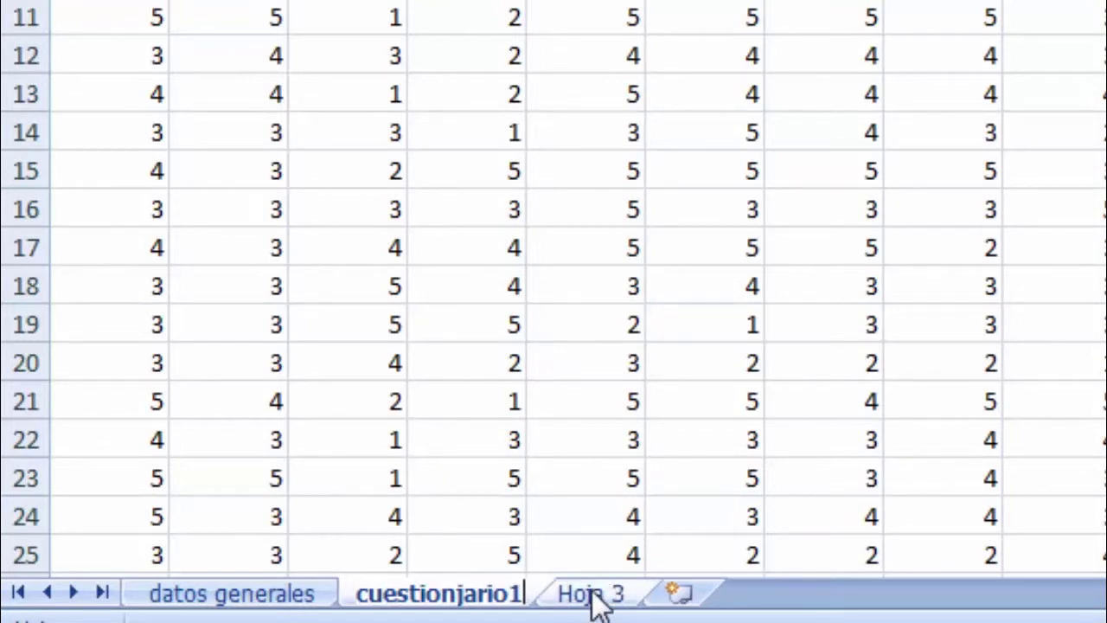
Rename Hoja 3 to 'cuestionario2' and return to datos generales
right_click(600, 596)
left_click(597, 606)
right_click(586, 600)
left_click(585, 606)
right_click(584, 606)
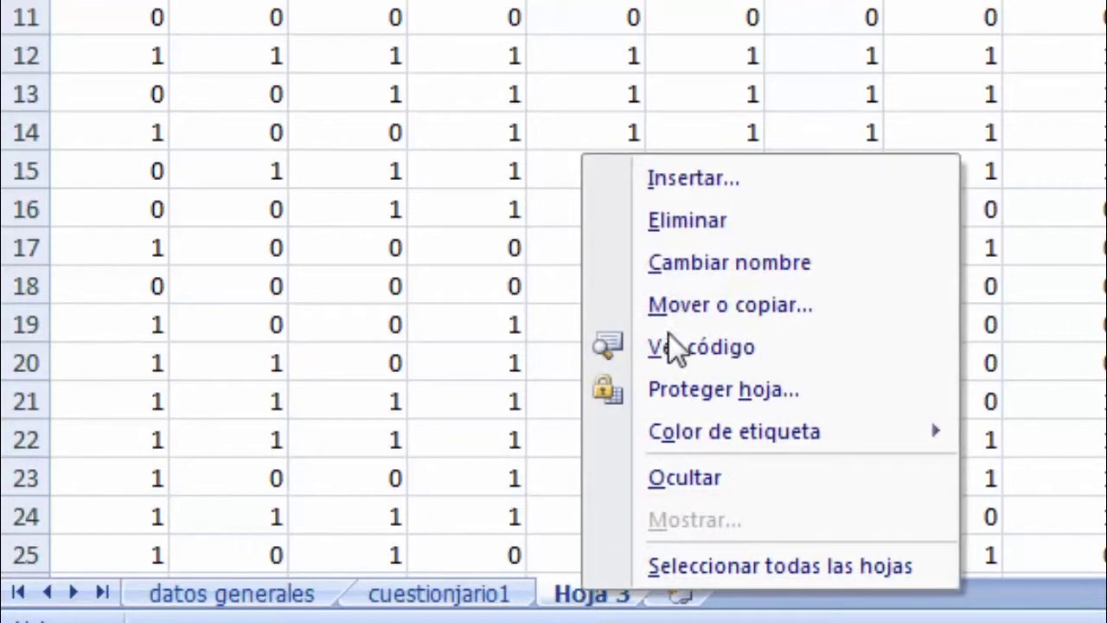
left_click(688, 260)
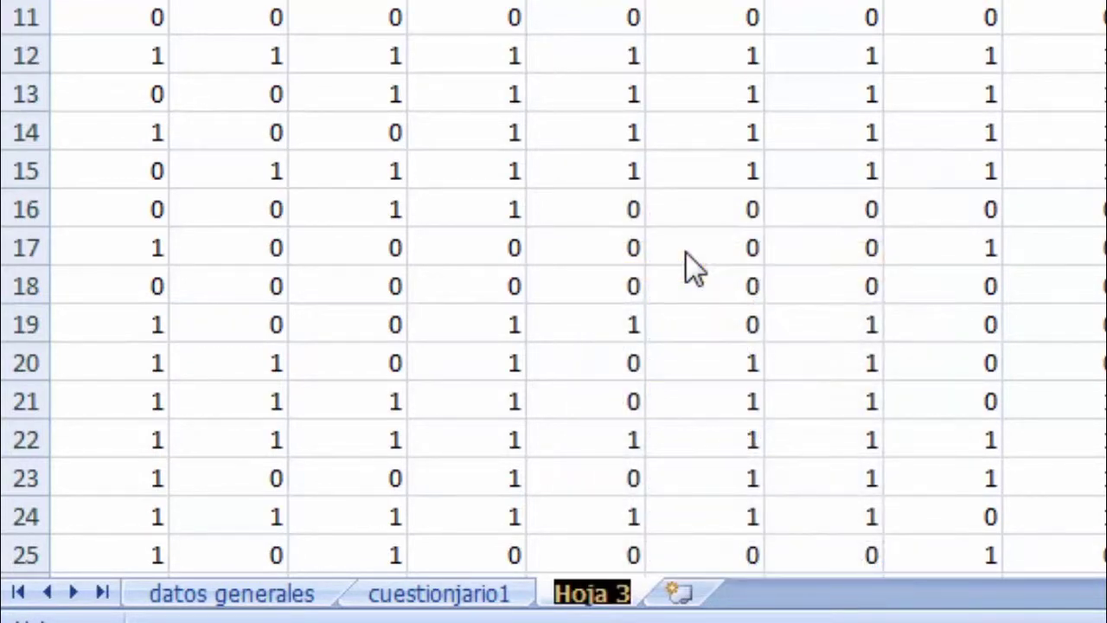
type("cuestionario2")
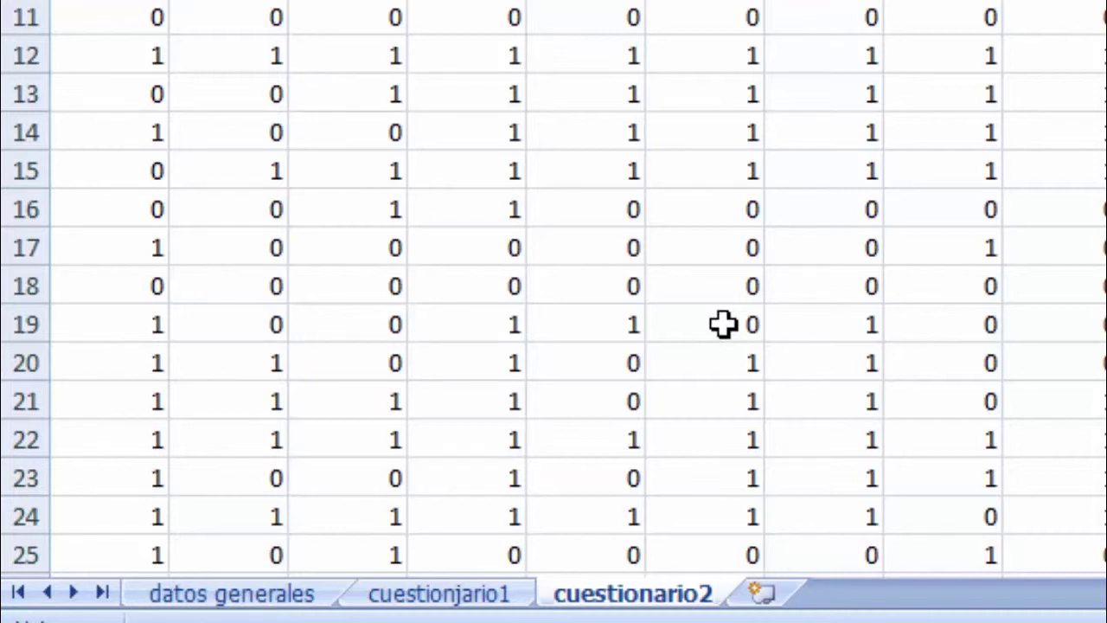
left_click(205, 593)
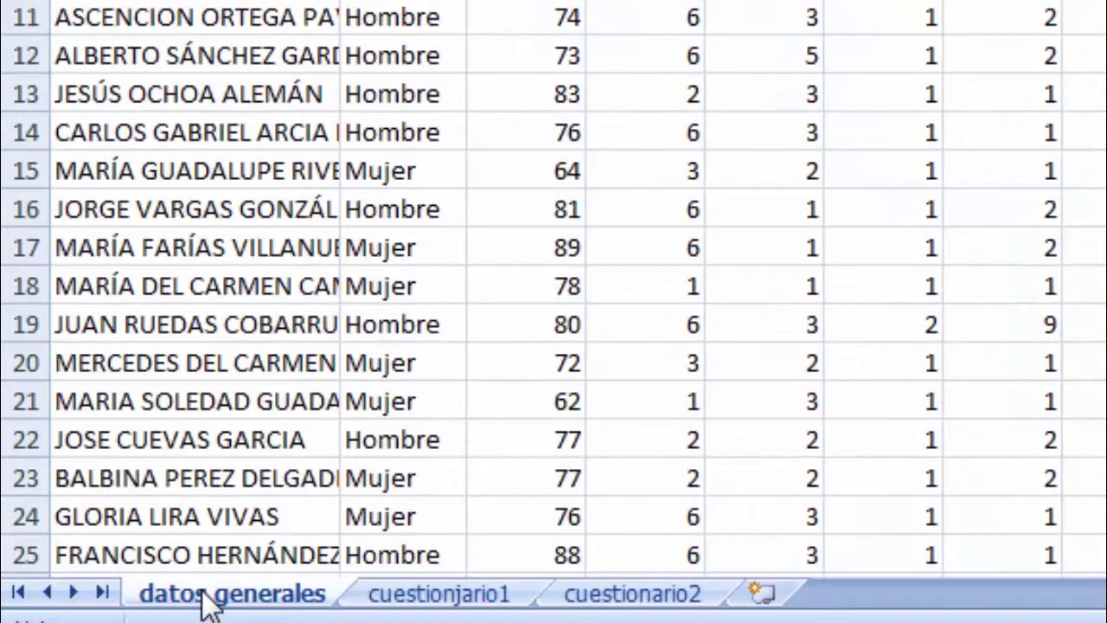
Colour the datos generales tab yellow
right_click(205, 593)
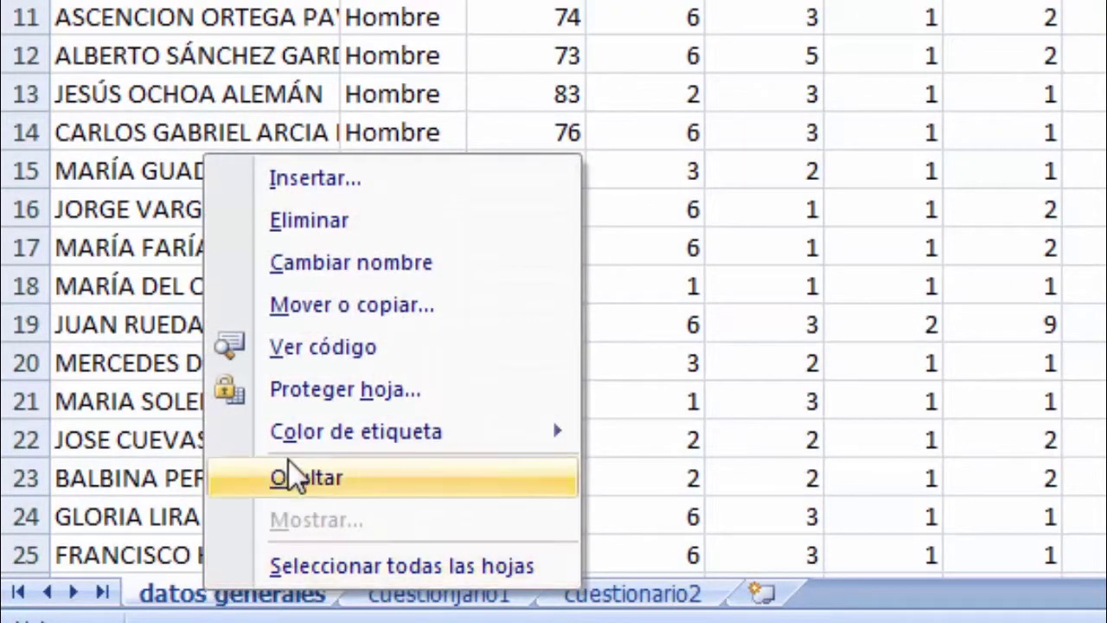
mouse_move(395, 451)
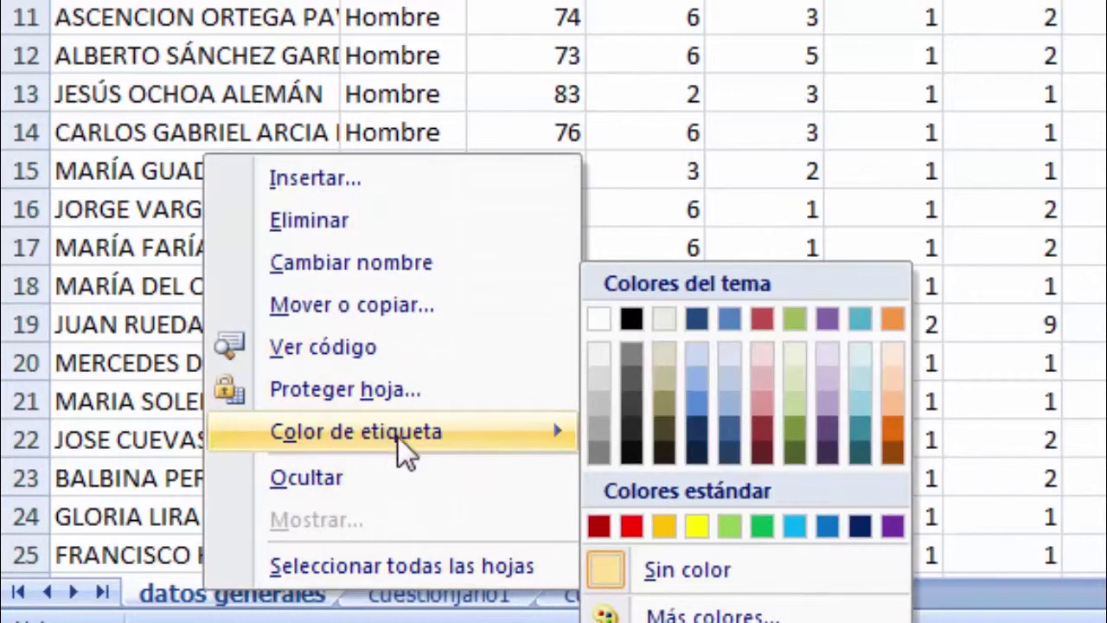
left_click(698, 525)
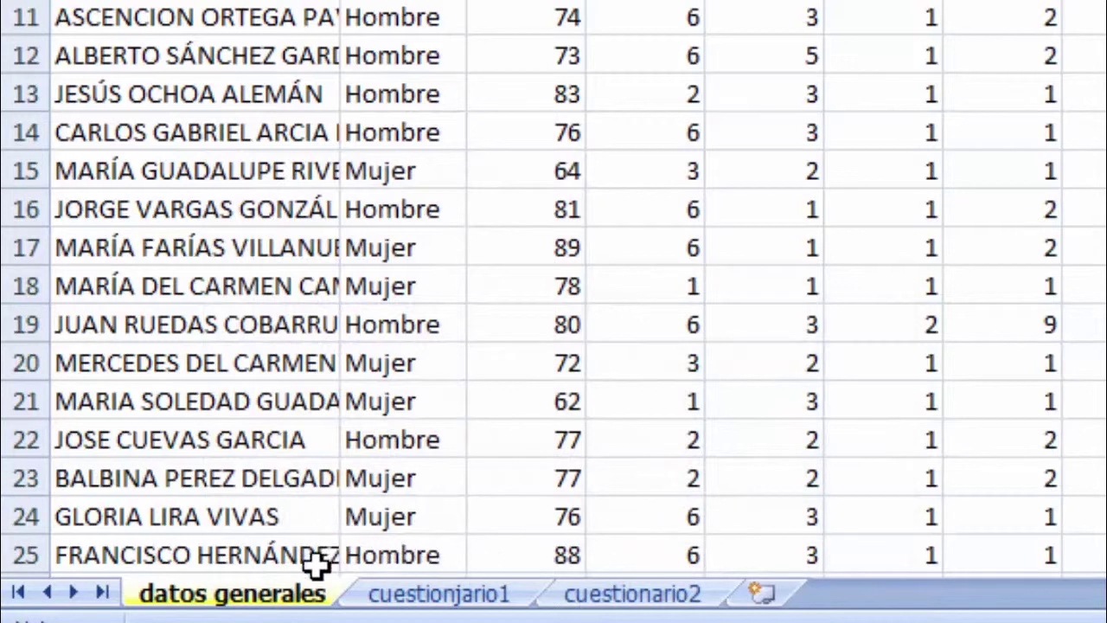
Colour the cuestionjario1 tab light blue
left_click(386, 596)
right_click(386, 596)
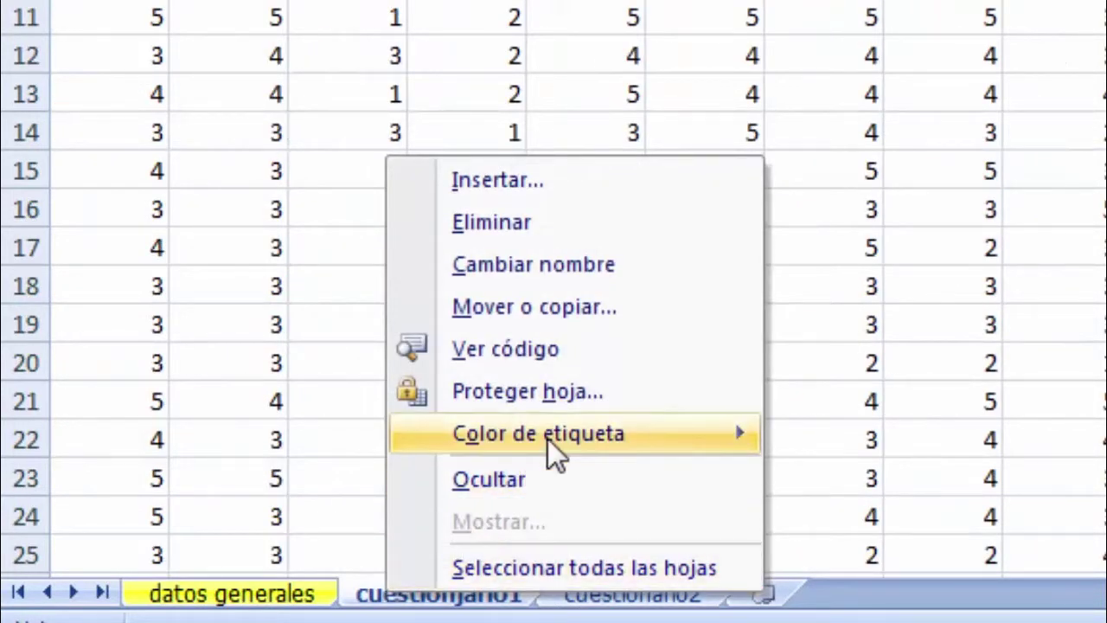
mouse_move(556, 452)
left_click(979, 528)
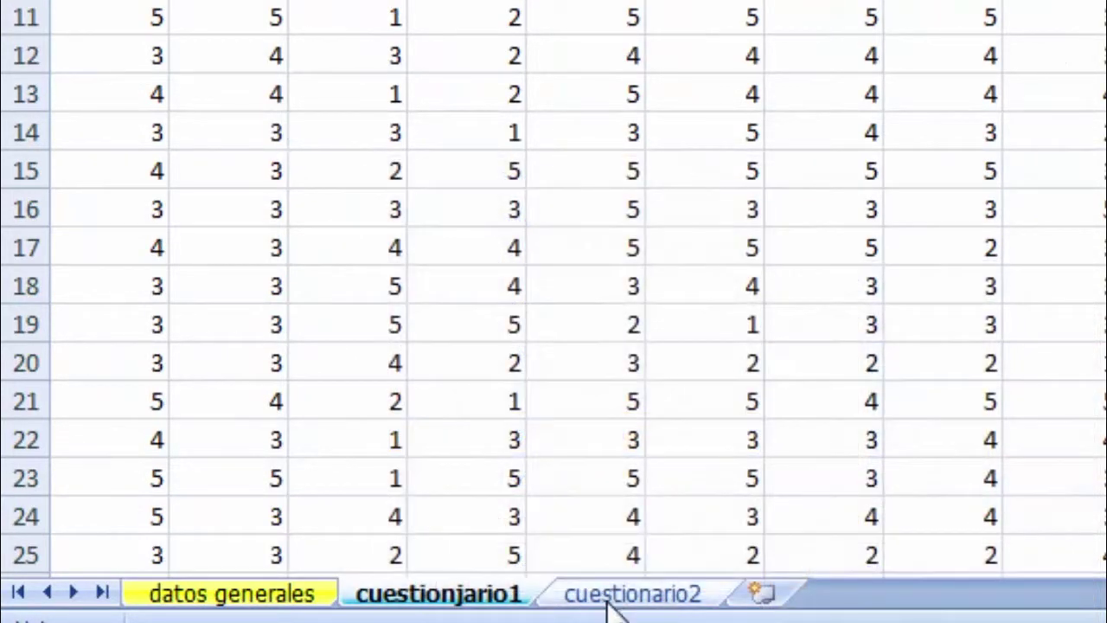
Colour the cuestionario2 tab light green
right_click(636, 606)
left_click(634, 596)
right_click(634, 595)
left_click(636, 597)
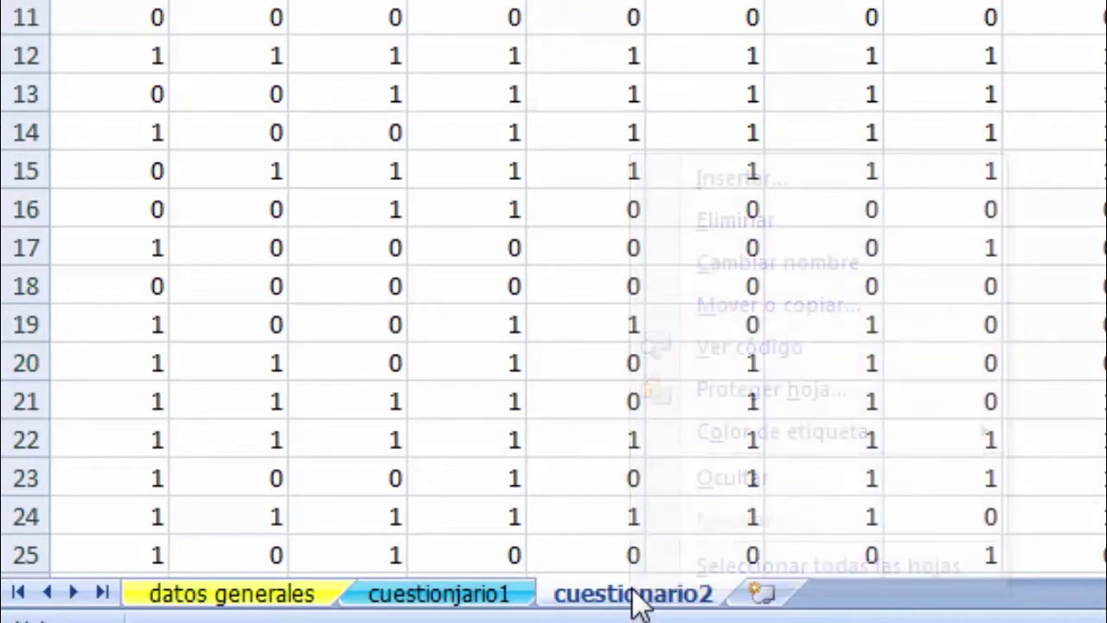
right_click(659, 599)
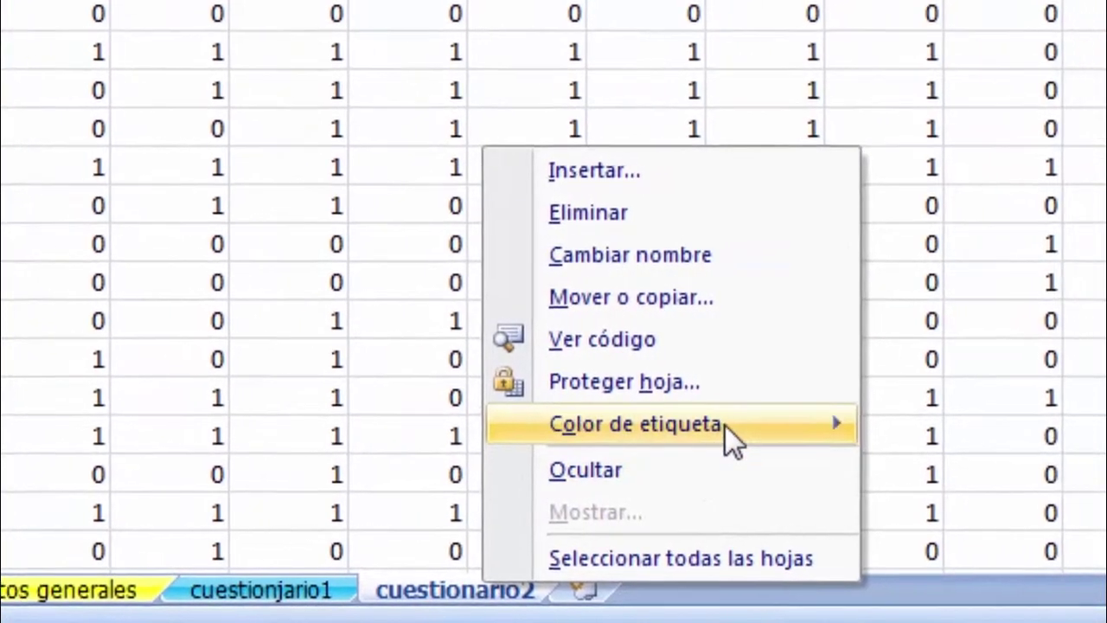
mouse_move(666, 422)
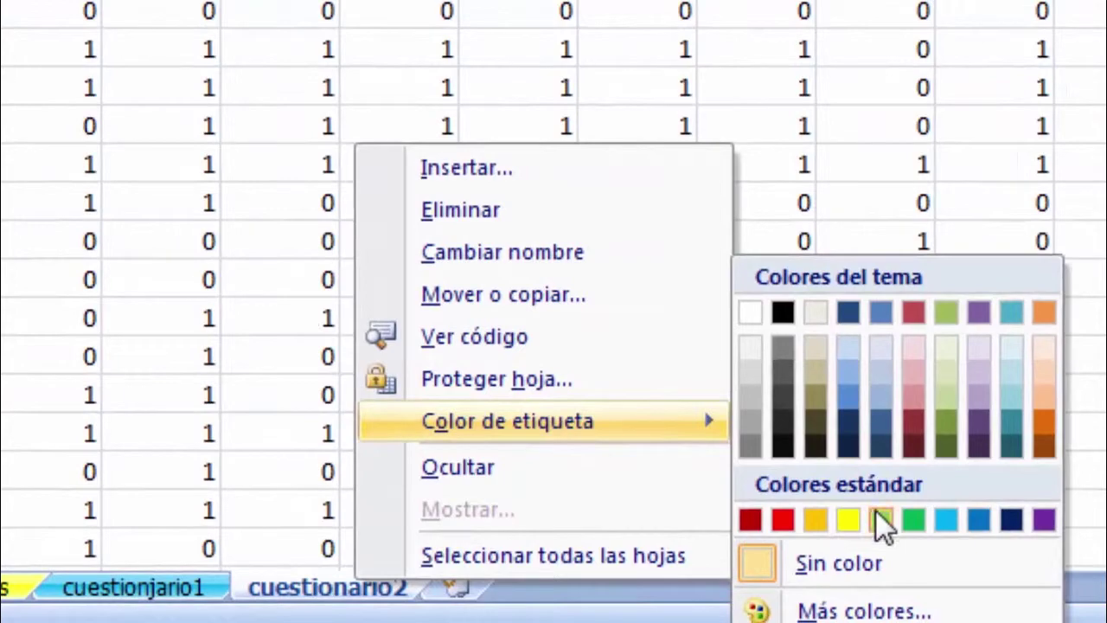
left_click(881, 519)
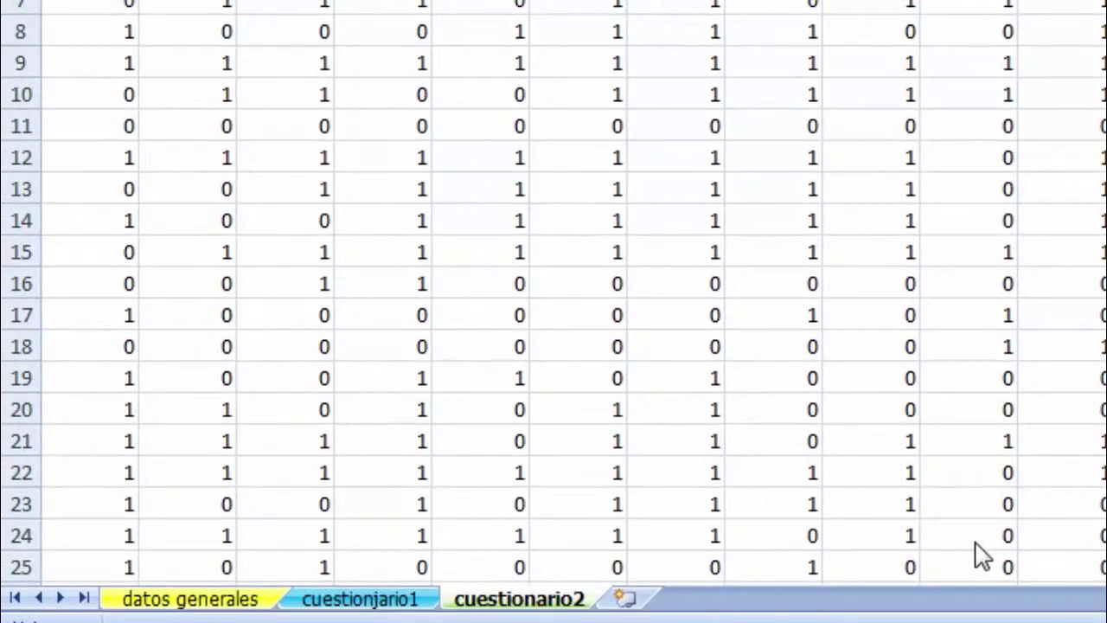
Insert a blank worksheet, Hoja1, before datos generales via Insertar > Hoja de cálculo
left_click(177, 605)
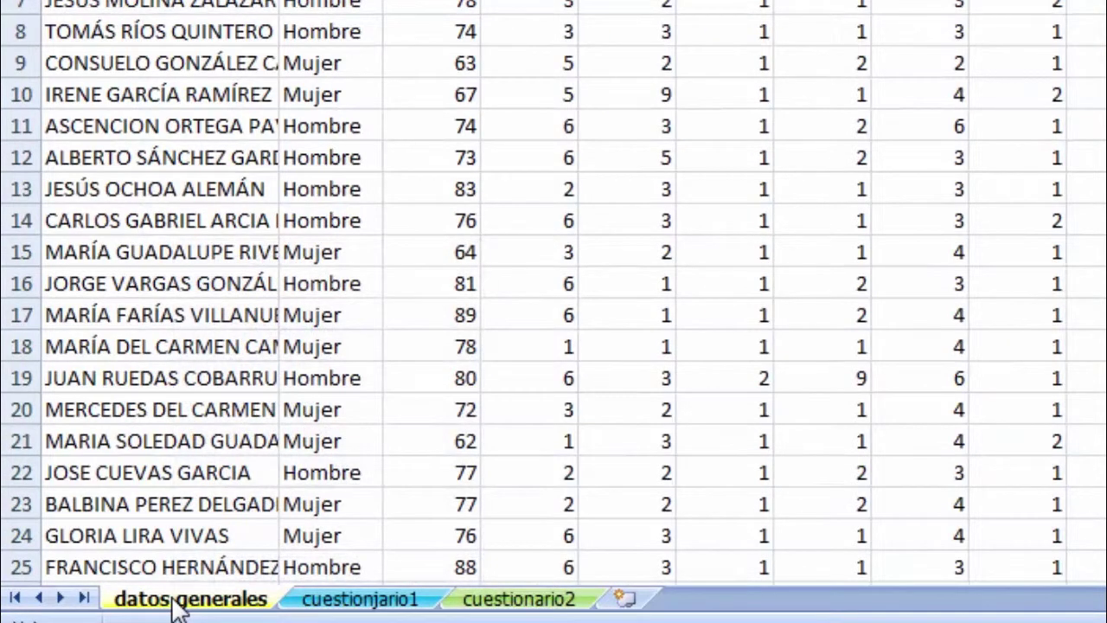
right_click(176, 603)
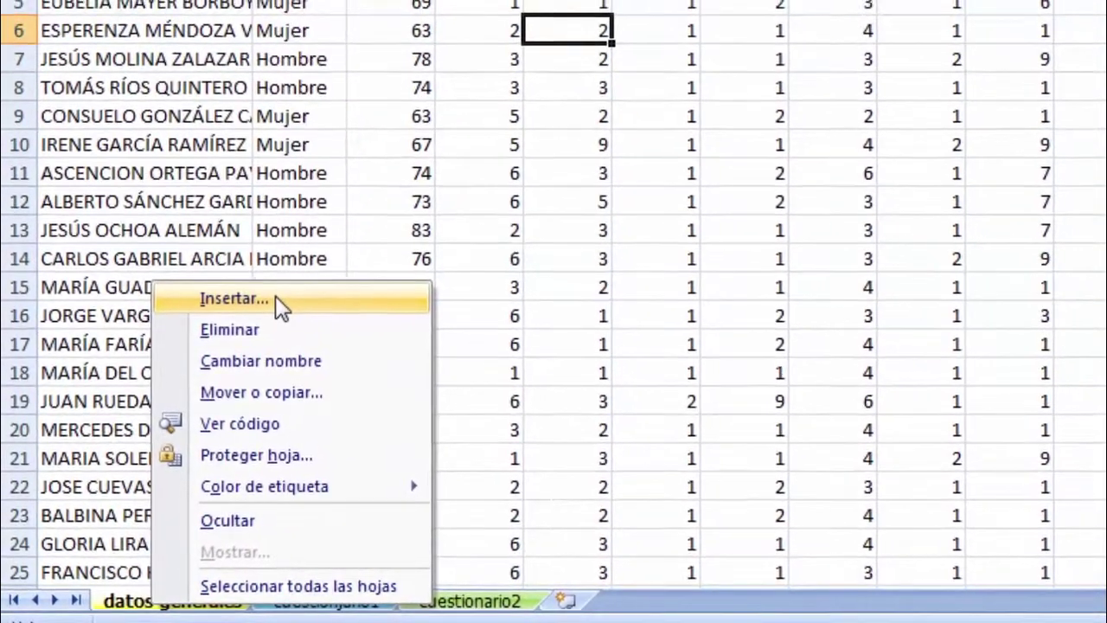
left_click(302, 270)
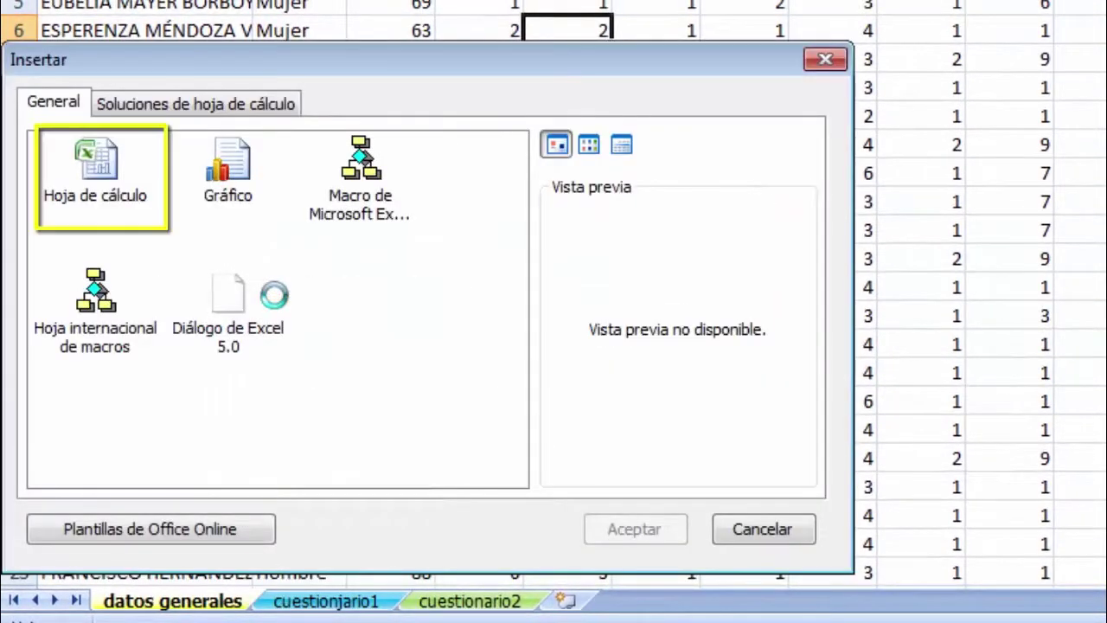
double_click(84, 158)
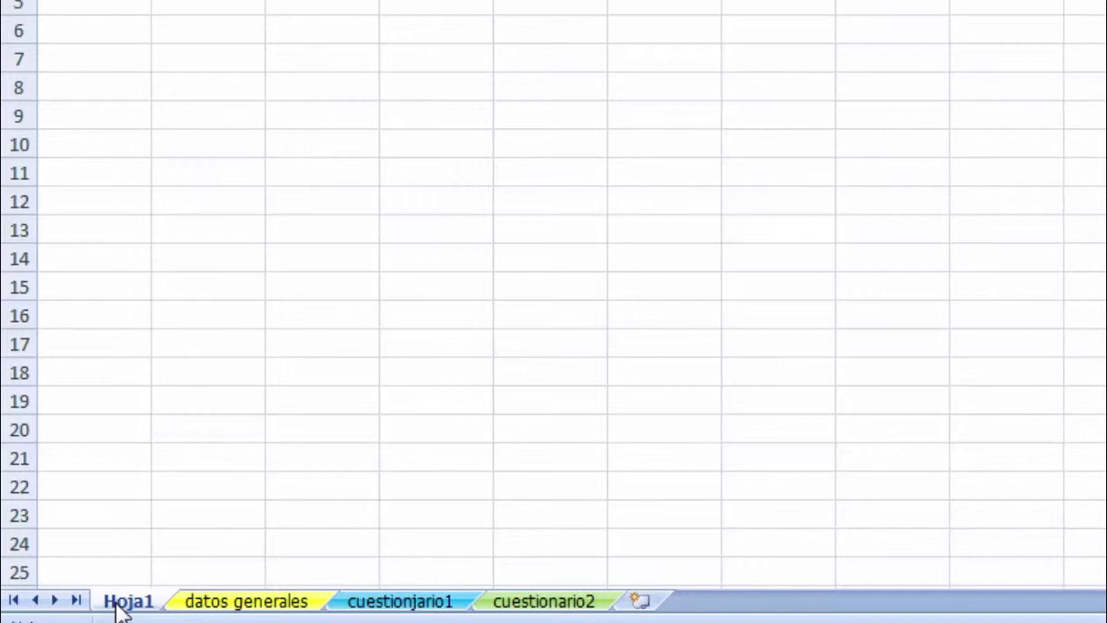
Delete the empty Hoja1 worksheet
right_click(120, 609)
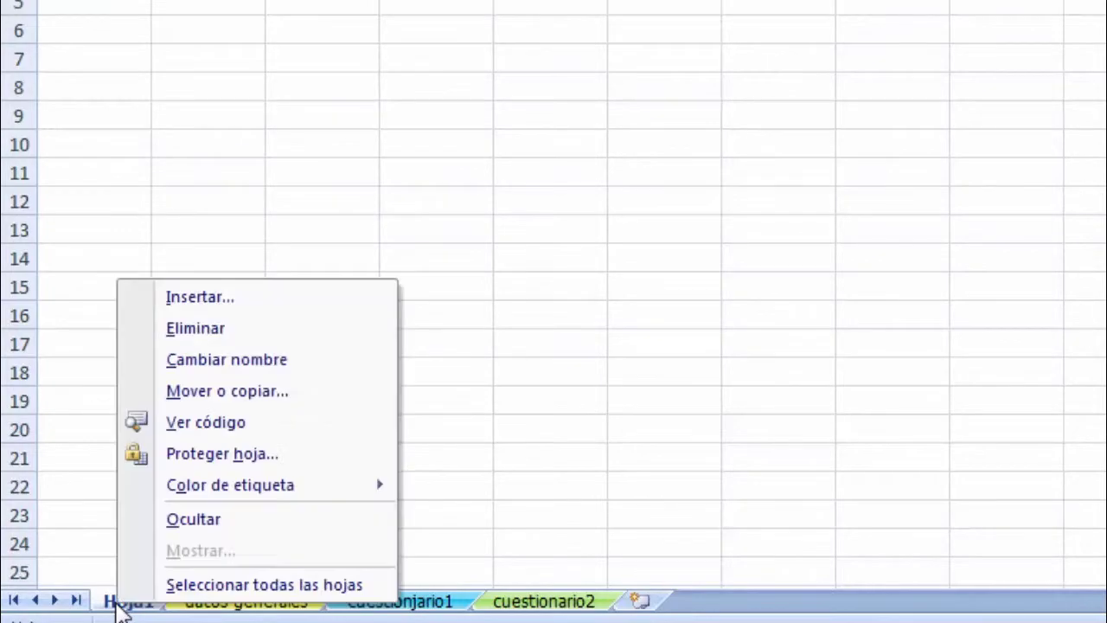
left_click(186, 333)
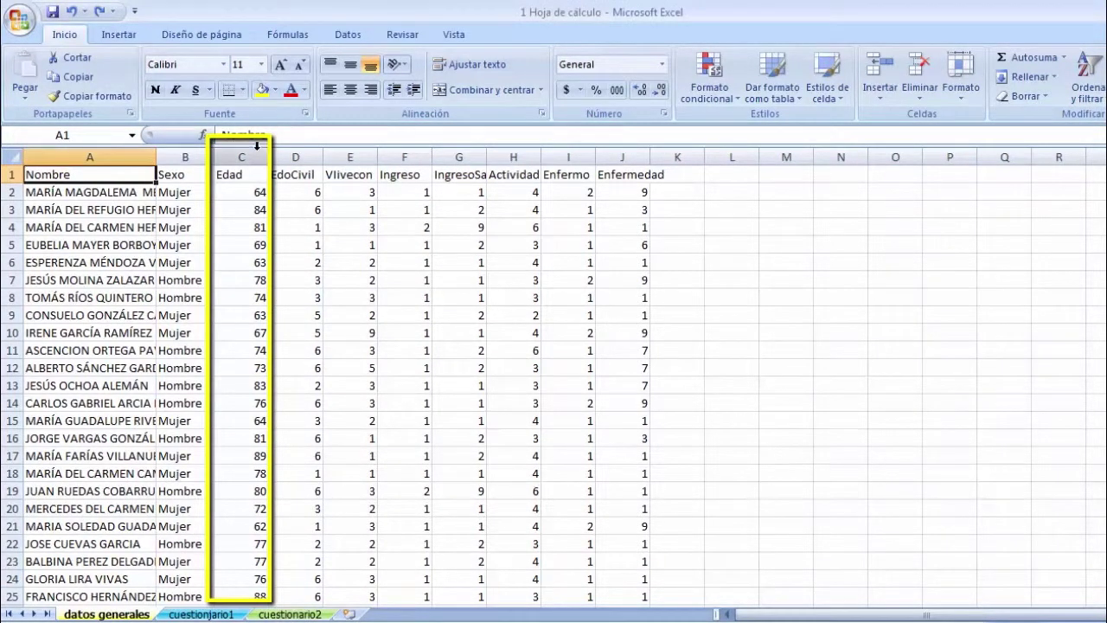
left_click(257, 147)
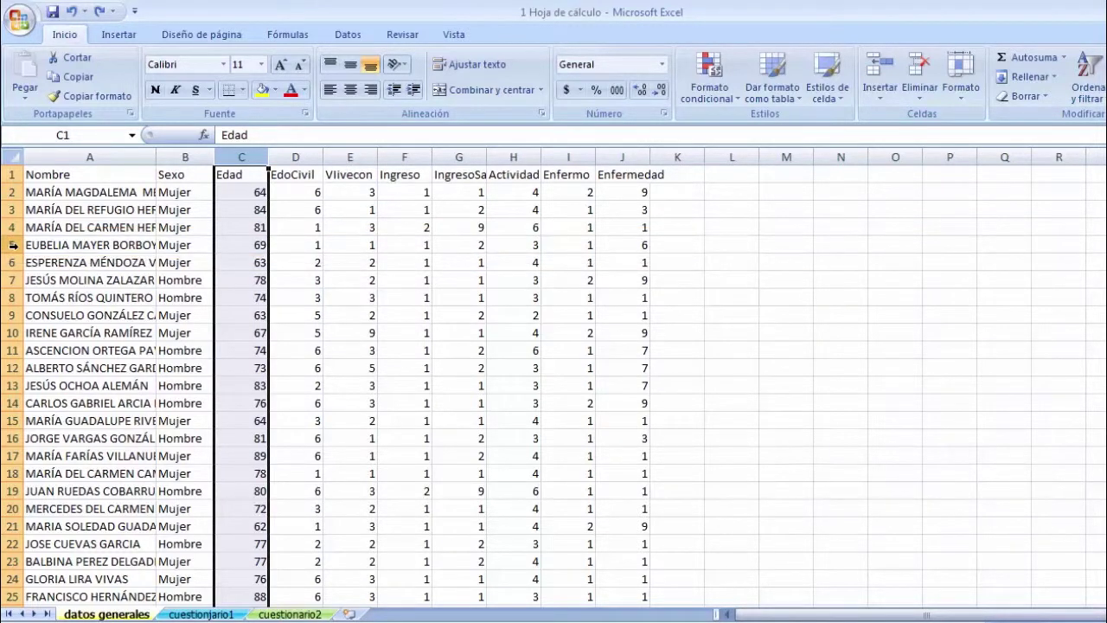
left_click(13, 245)
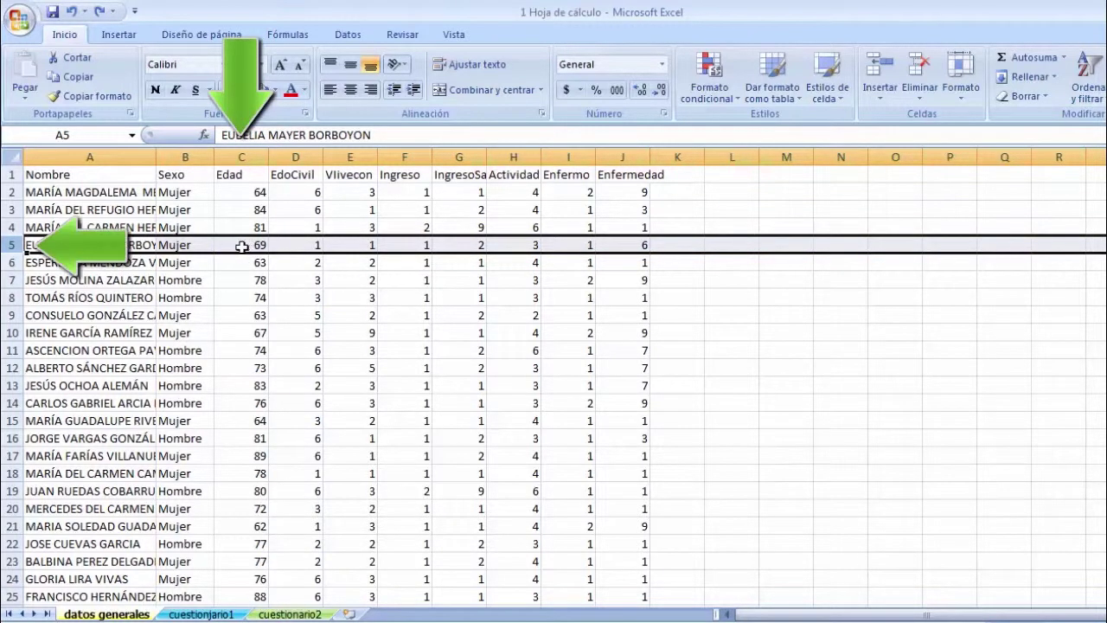
left_click(242, 246)
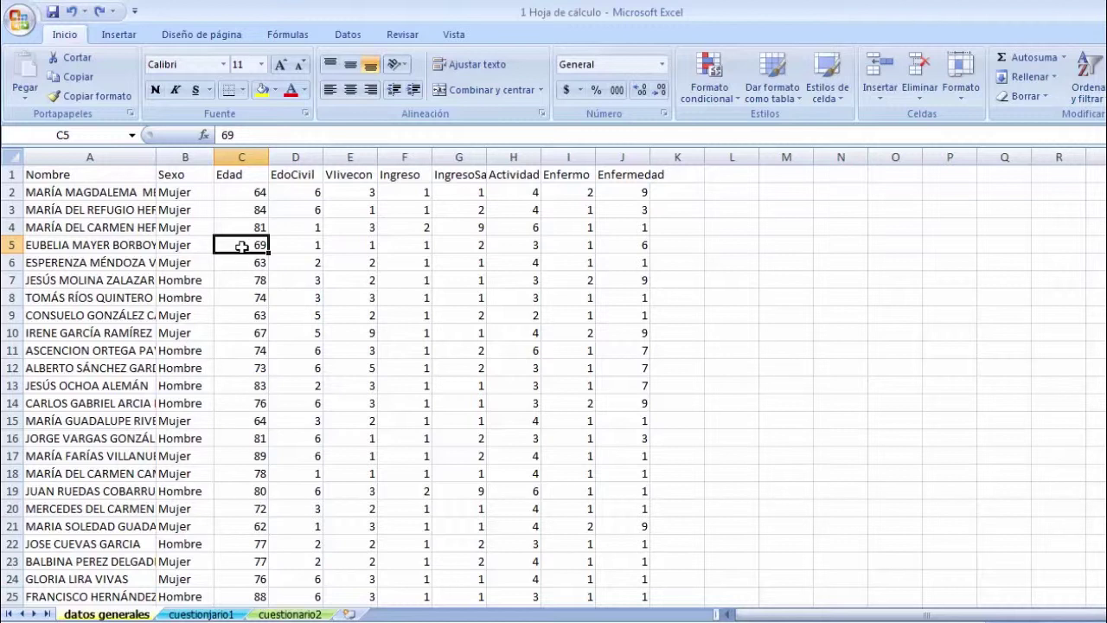
mouse_move(241, 246)
left_mouse_down()
mouse_move(346, 329)
mouse_move(368, 368)
left_mouse_up()
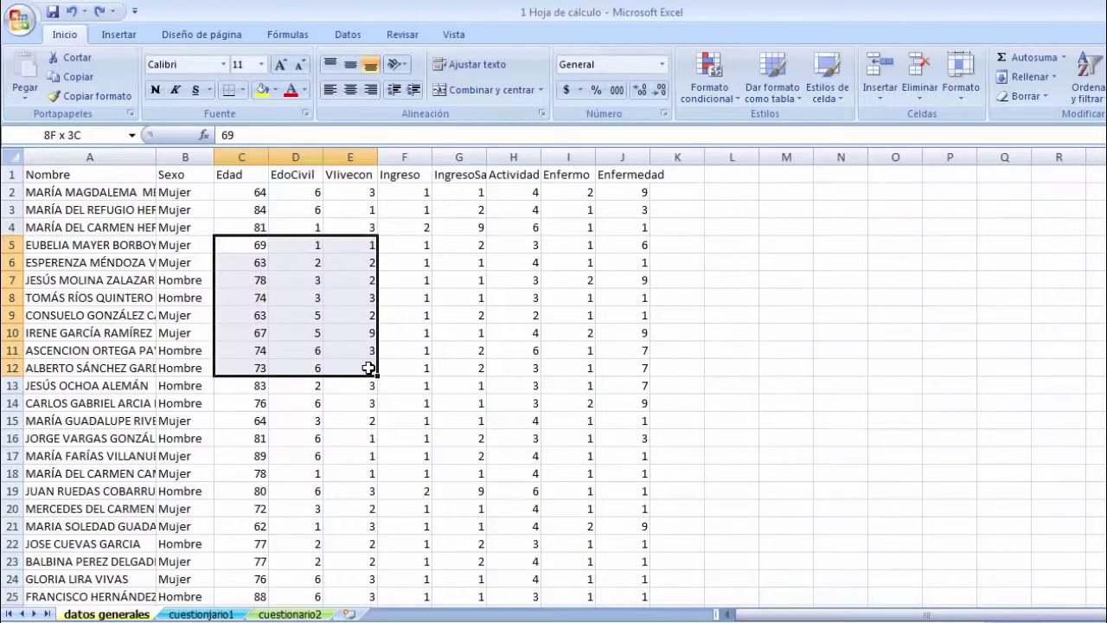
left_click(369, 368)
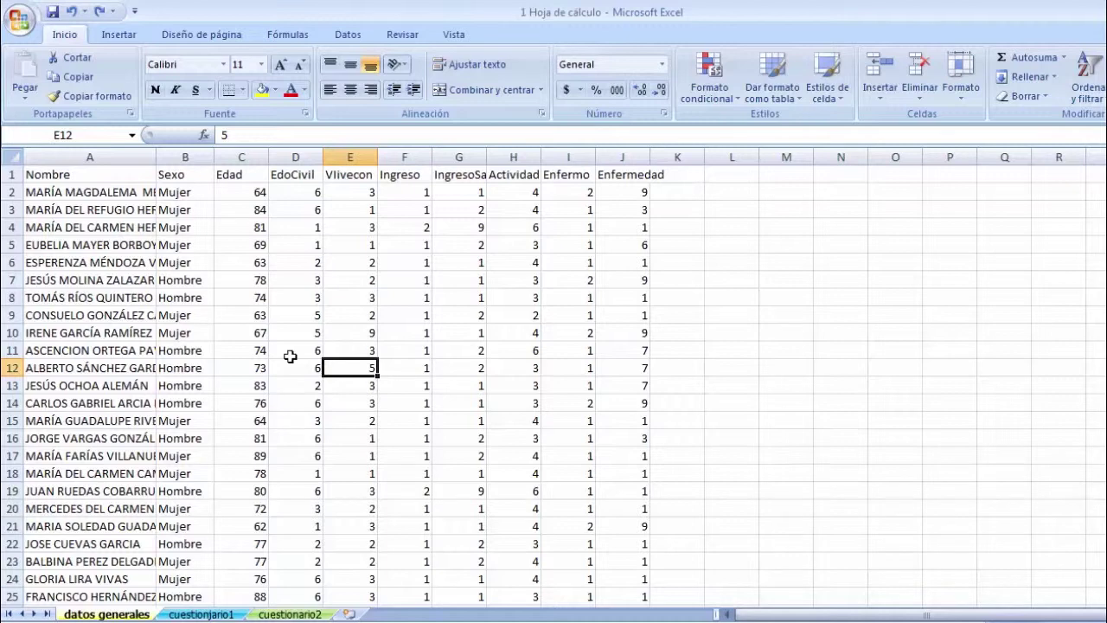
type("5")
right_click(12, 335)
right_click(14, 337)
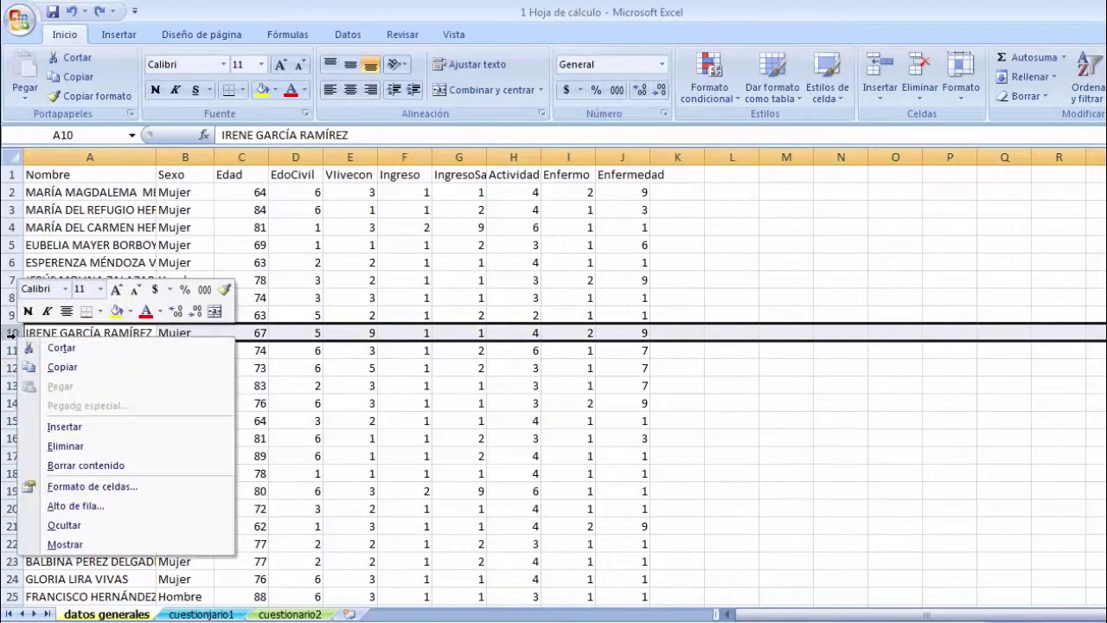
left_click(69, 427)
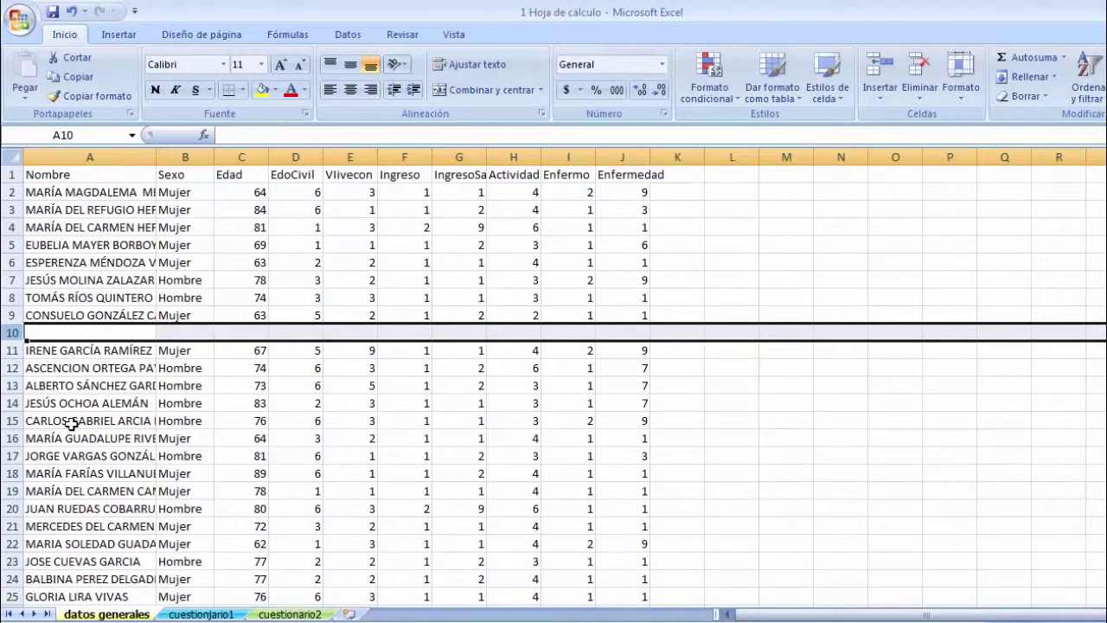
right_click(13, 335)
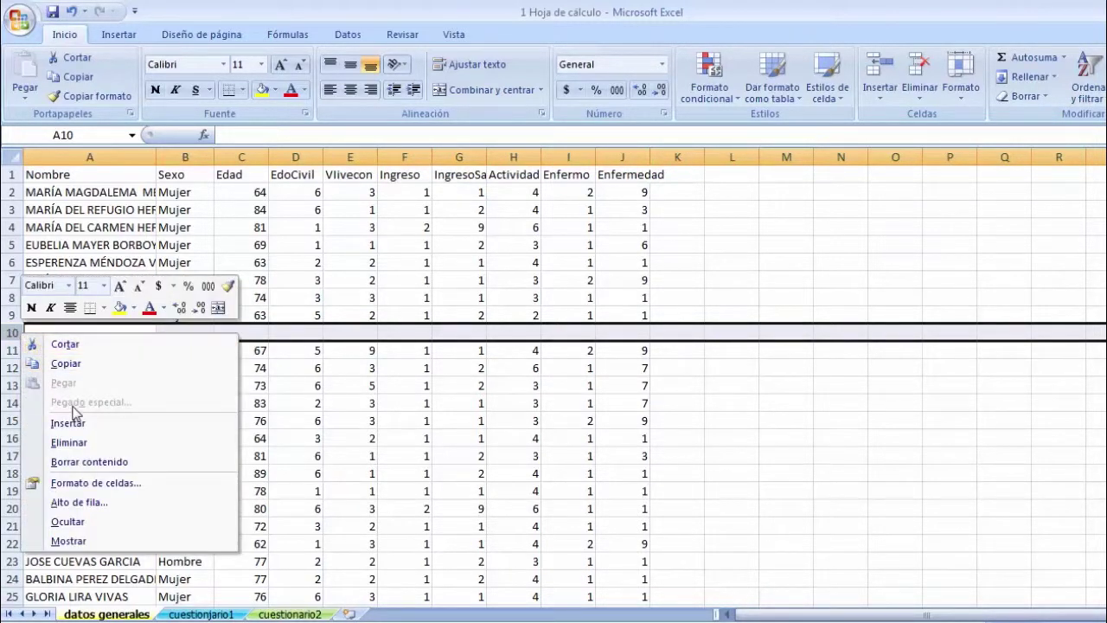
left_click(83, 443)
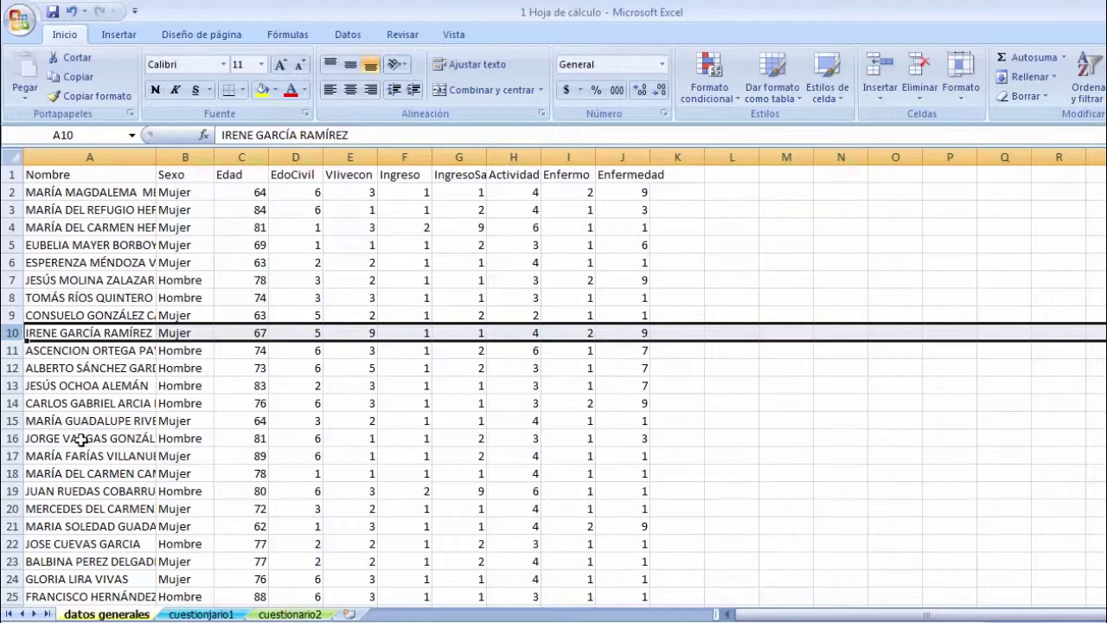
left_click(258, 149)
right_click(260, 156)
right_click(261, 161)
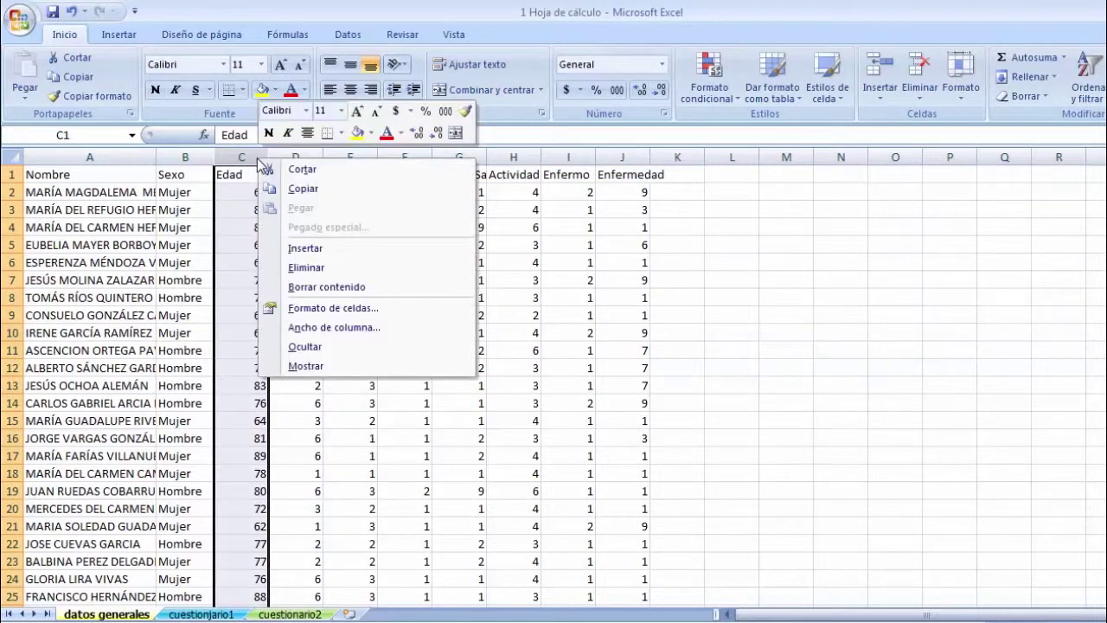
left_click(296, 248)
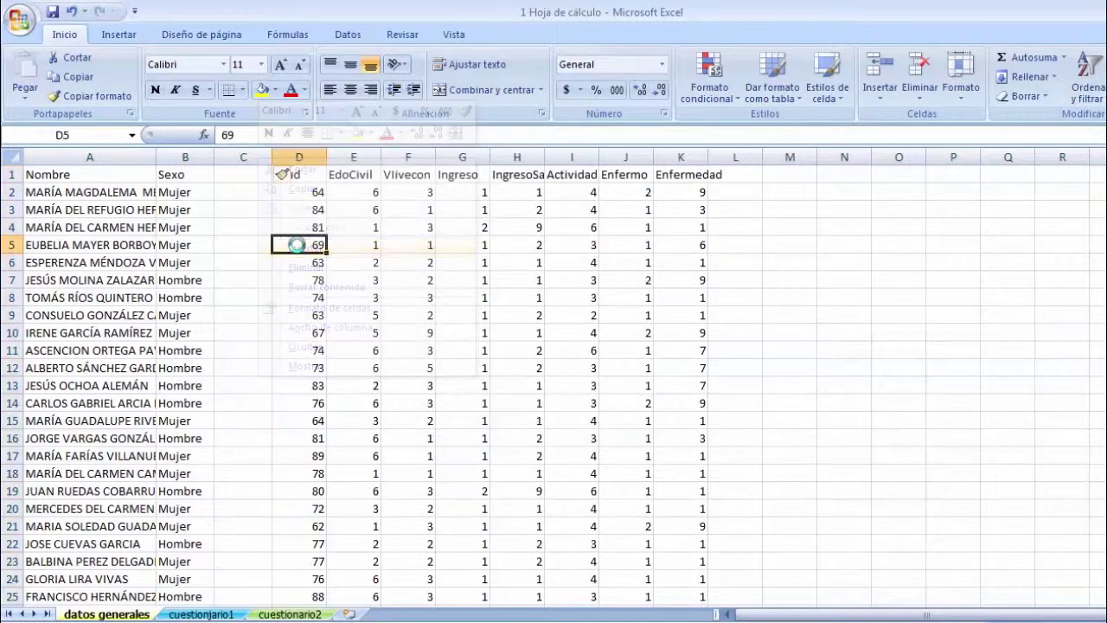
right_click(258, 156)
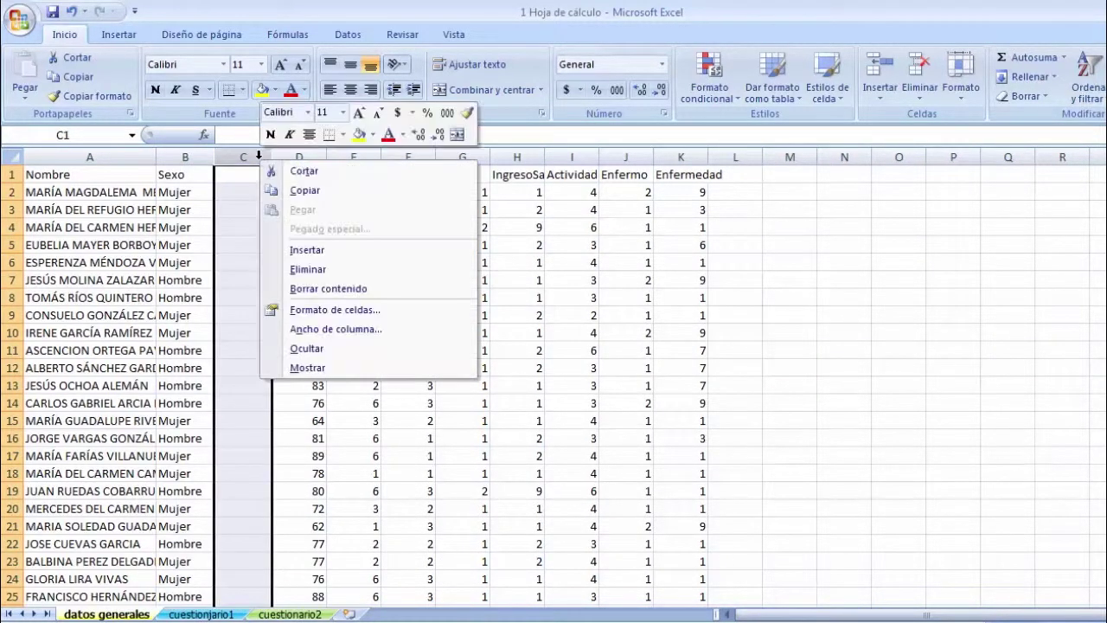
left_click(297, 271)
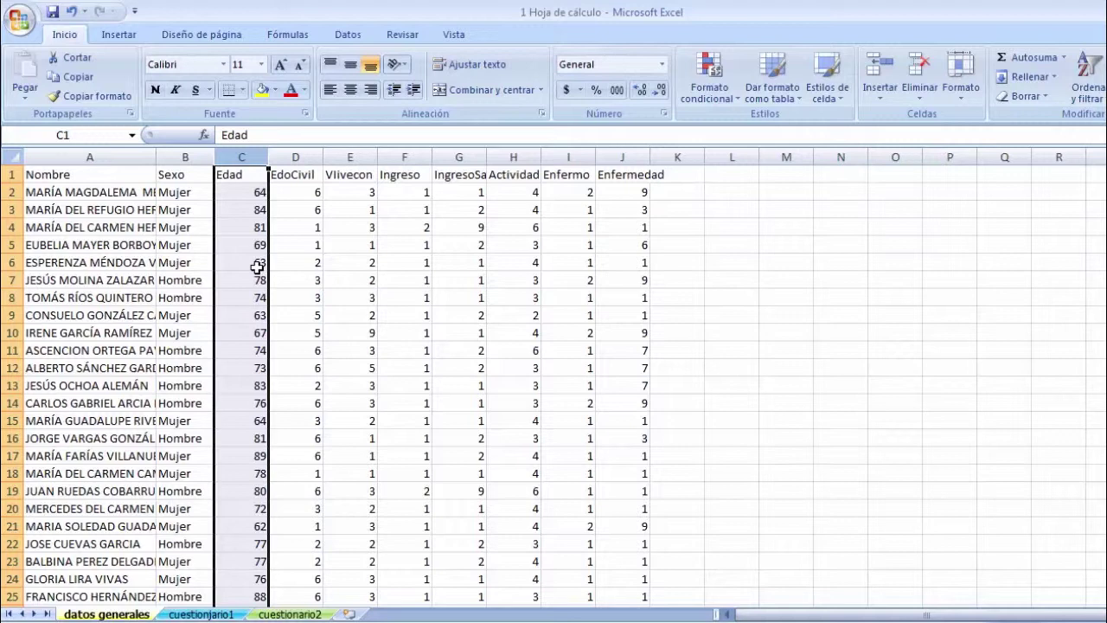
right_click(12, 174)
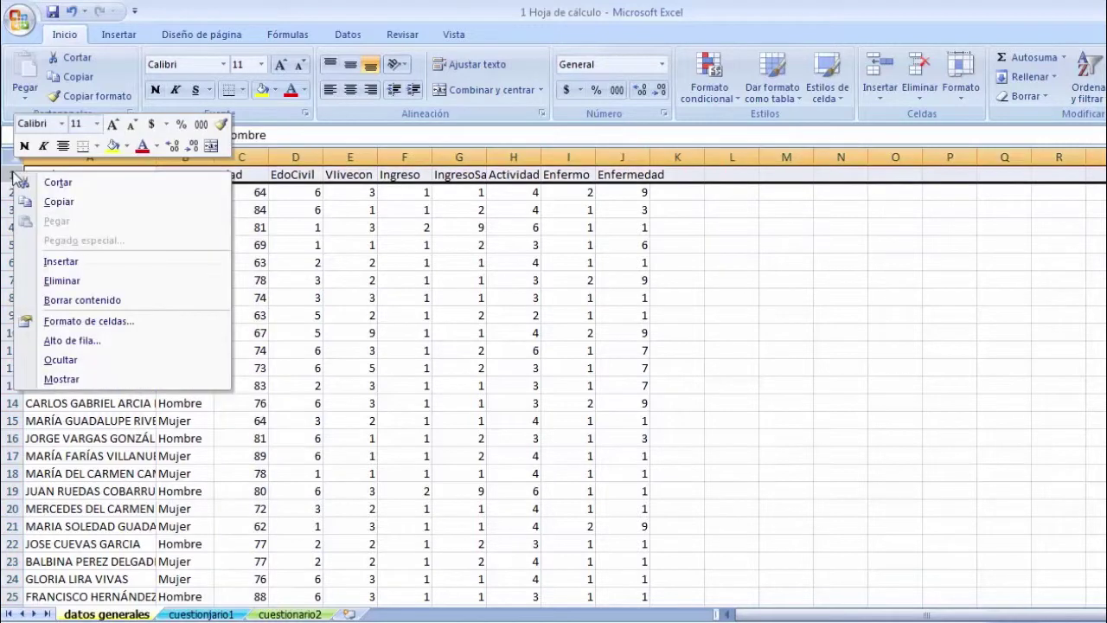
Copy header row 1 (Nombre through Enfermedad) and paste it into row 33
left_click(58, 202)
left_click(62, 192)
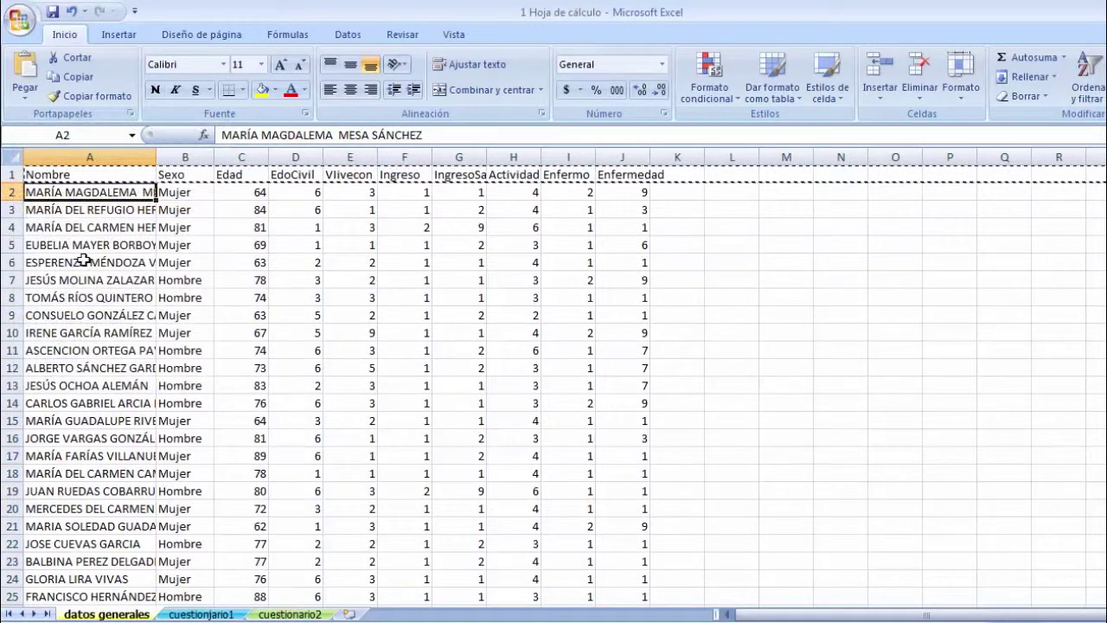
scroll(106, 337, "down", 2)
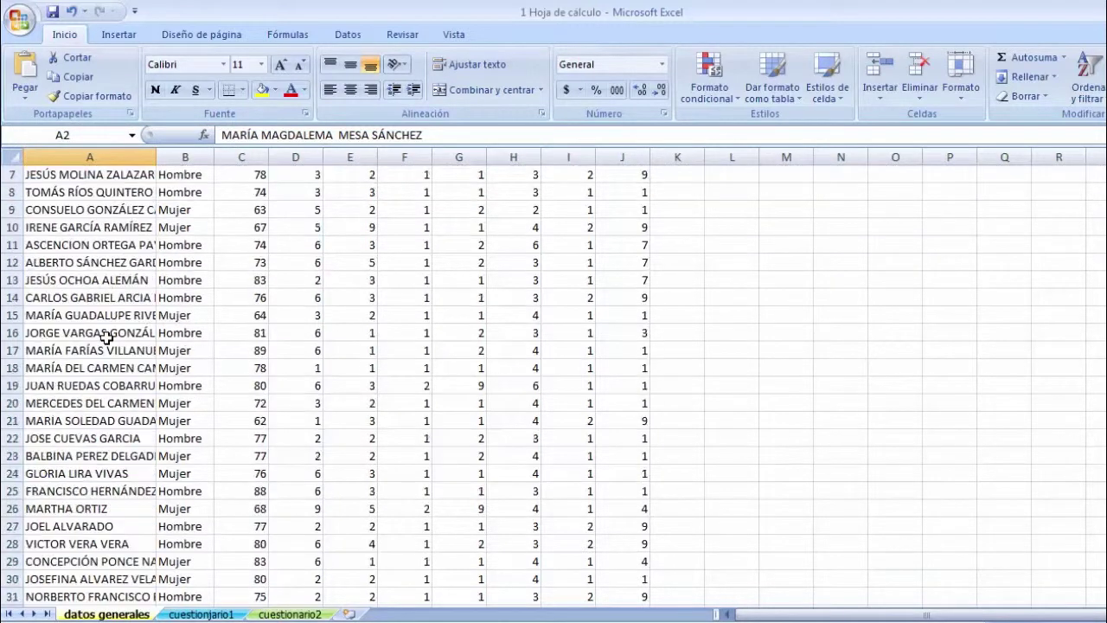
scroll(106, 337, "down", 2)
scroll(106, 337, "down", 1)
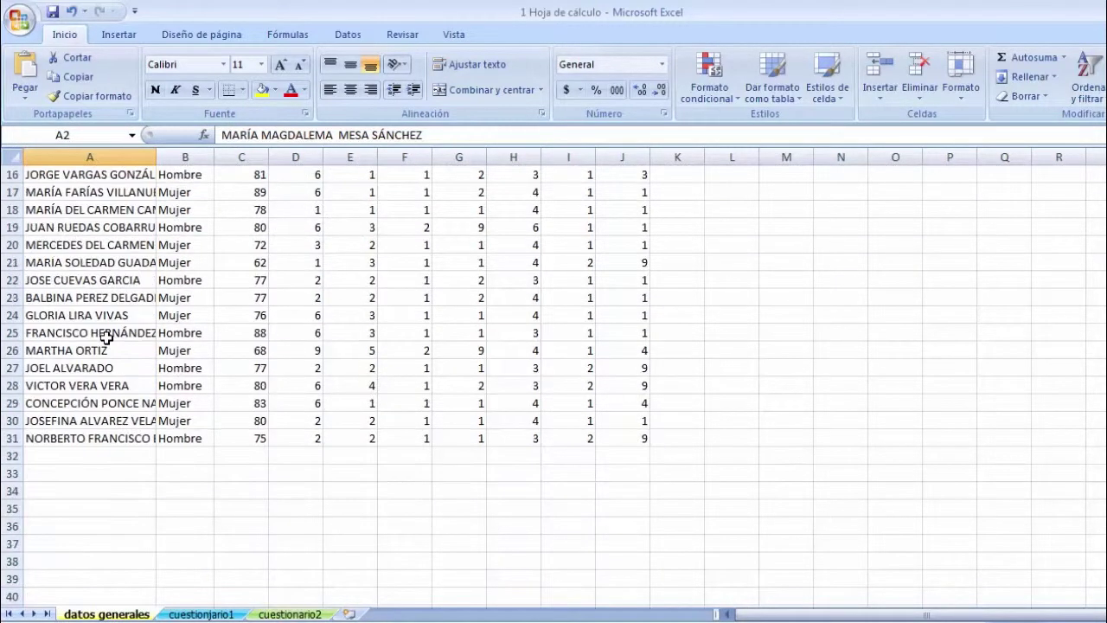
right_click(18, 474)
left_click(15, 472)
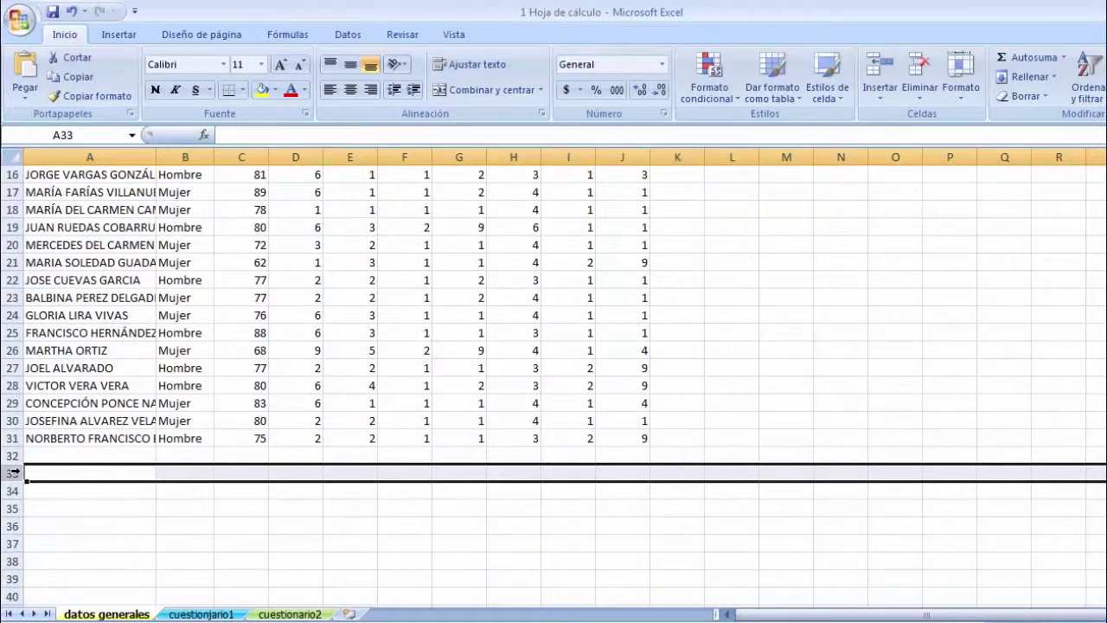
right_click(14, 471)
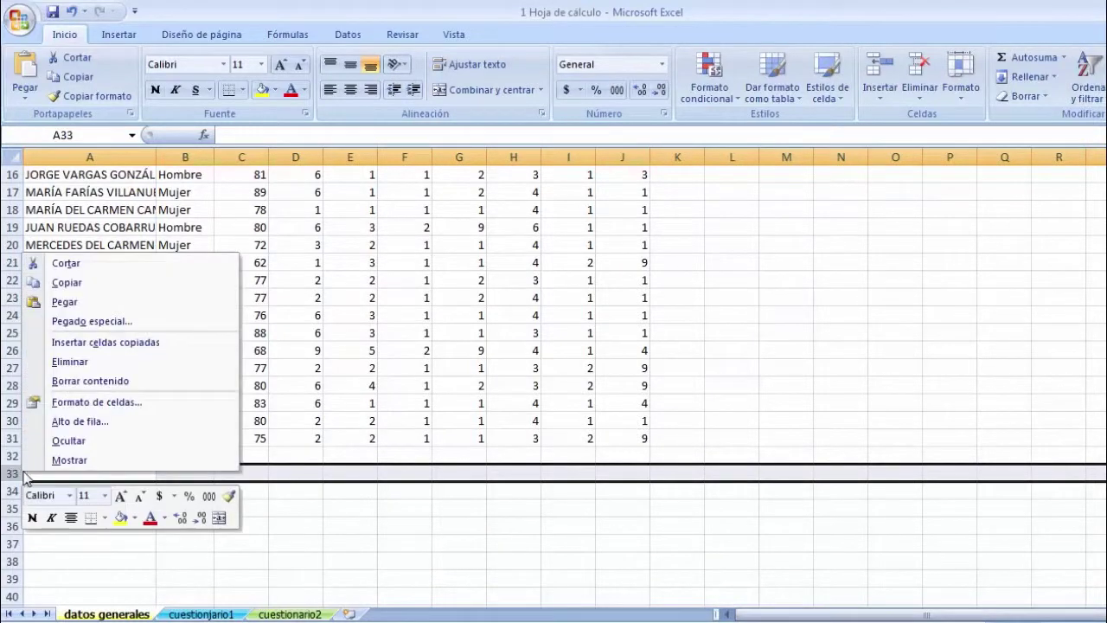
left_click(86, 307)
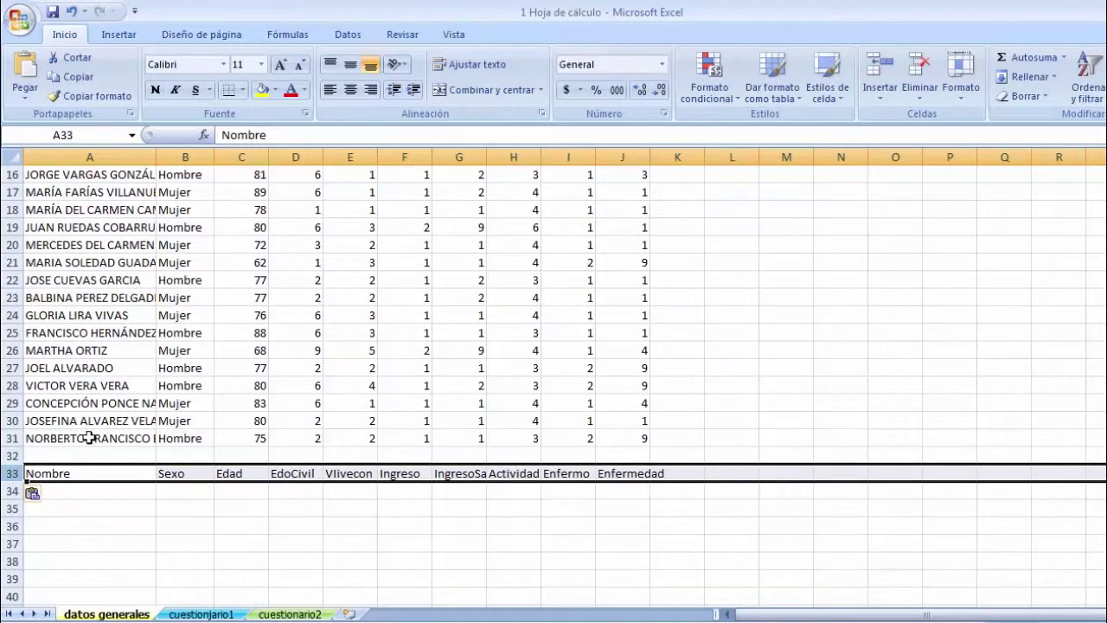
scroll(74, 406, "up", 4)
scroll(75, 383, "up", 1)
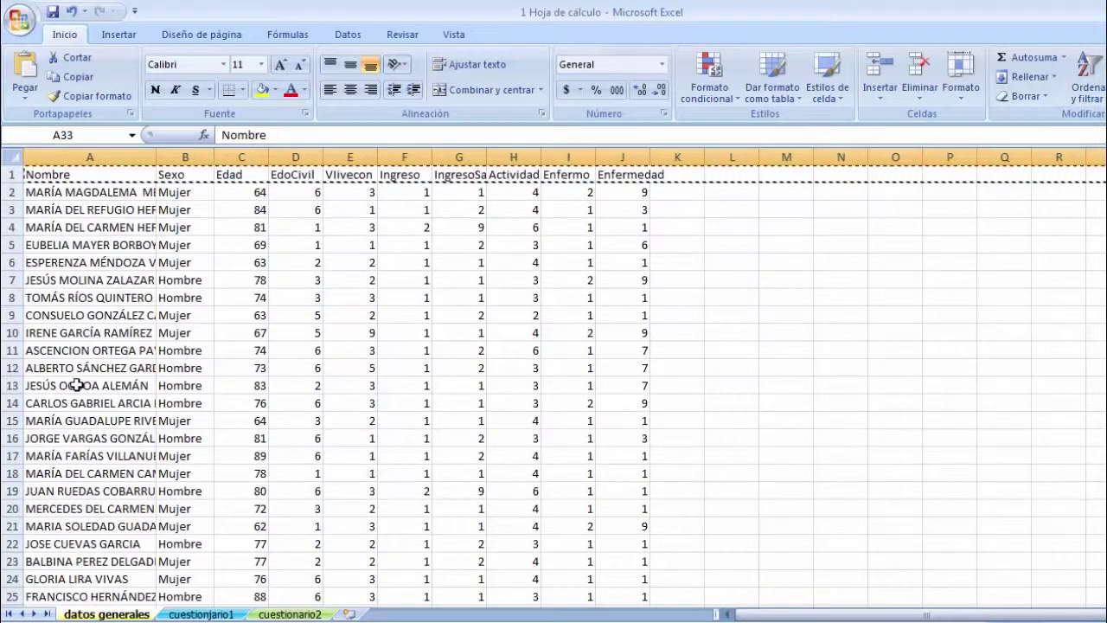
right_click(103, 158)
Copy column A with its header and all names and paste it into column M
left_click(104, 159)
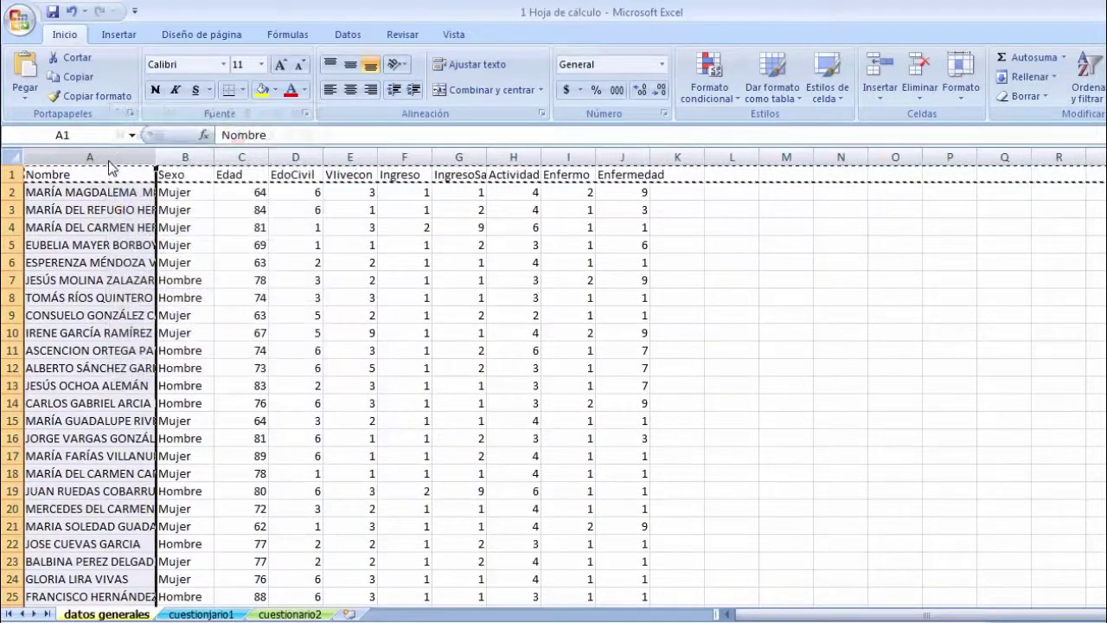
right_click(110, 162)
left_click(151, 191)
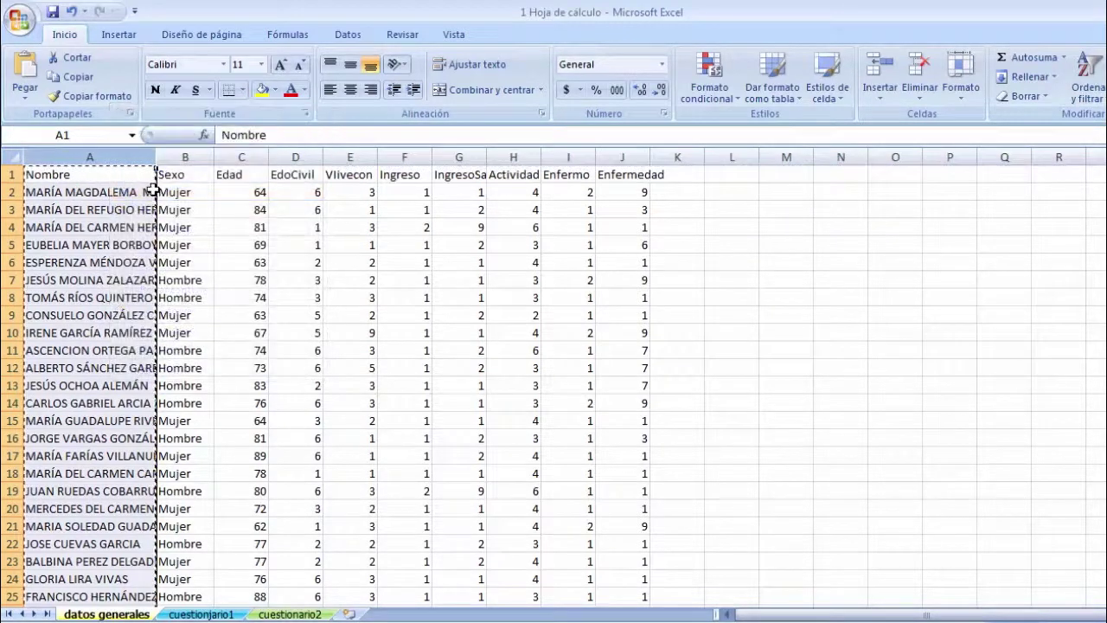
left_click(787, 156)
right_click(801, 161)
left_click(801, 164)
right_click(801, 163)
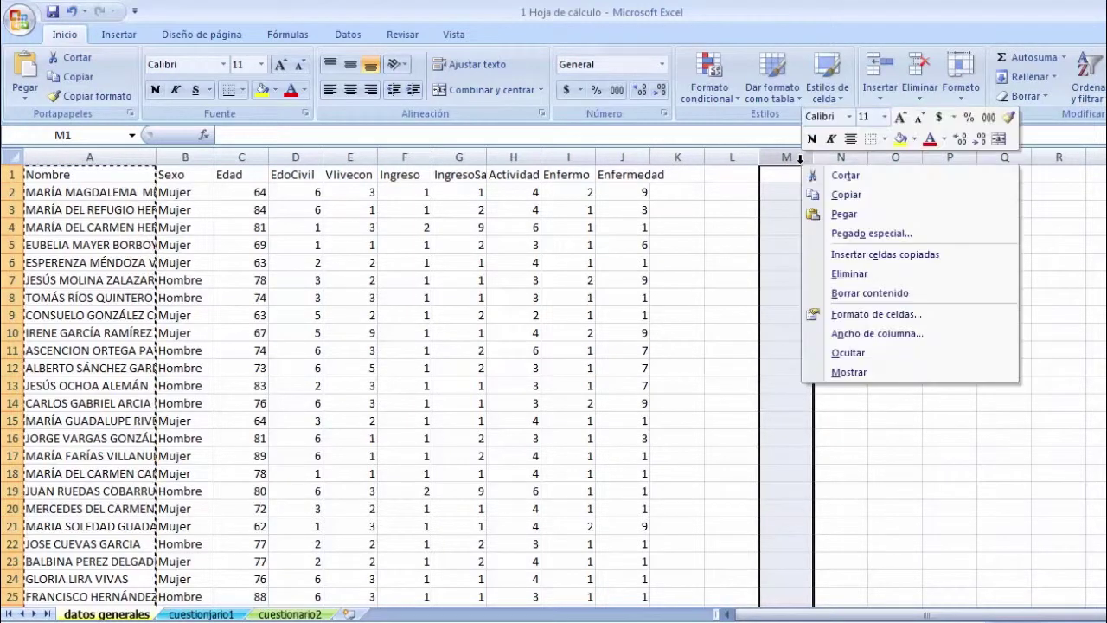
left_click(838, 215)
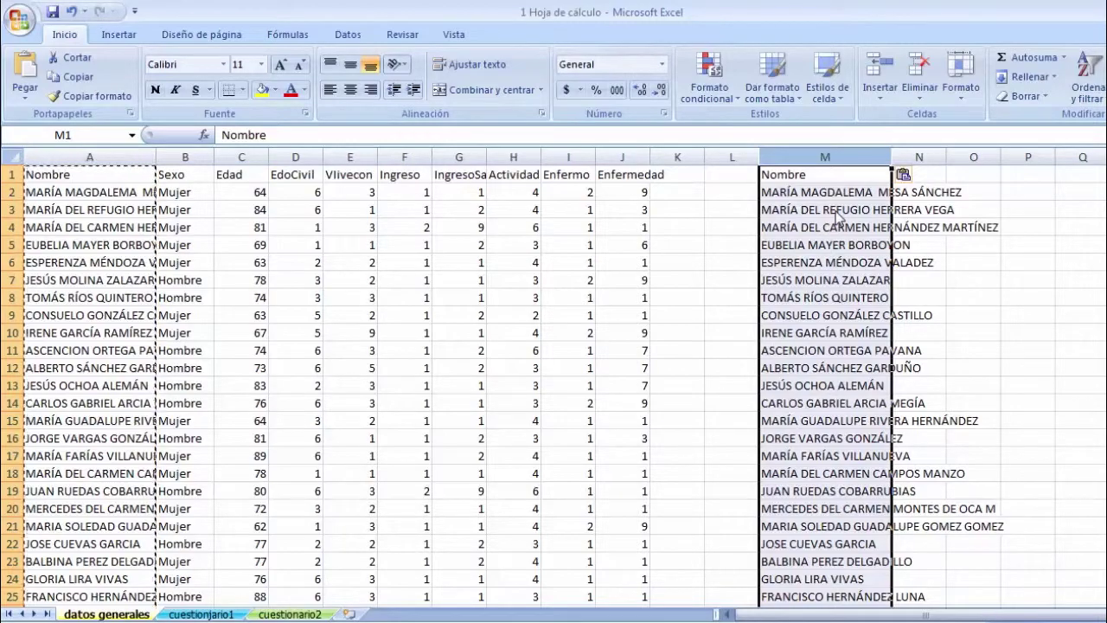
scroll(116, 532, "down", 1)
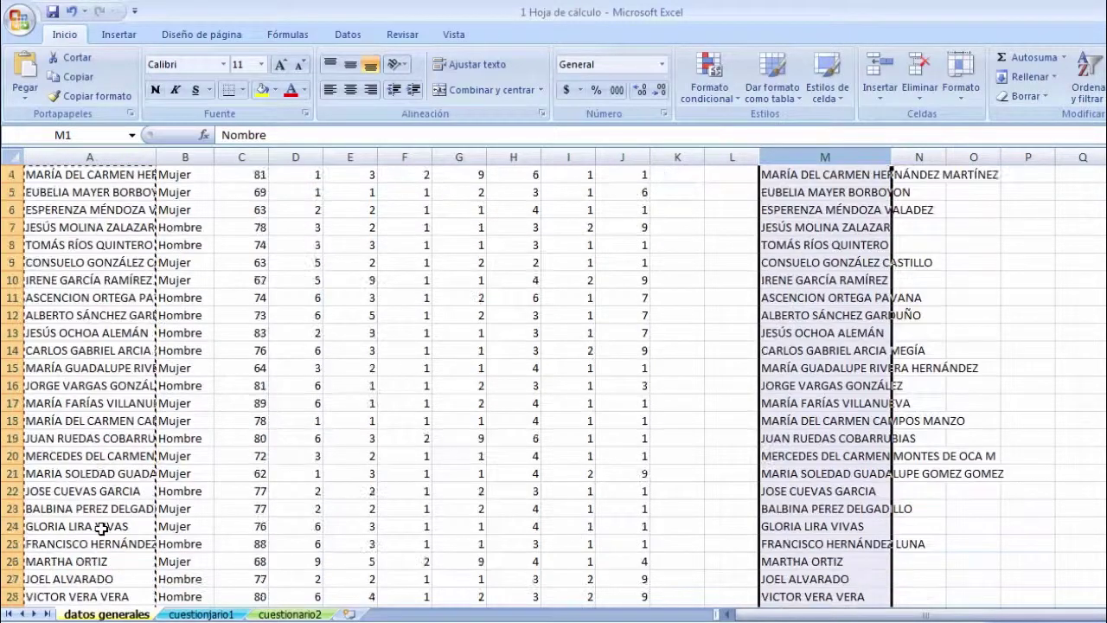
scroll(67, 524, "down", 1)
left_click(16, 490)
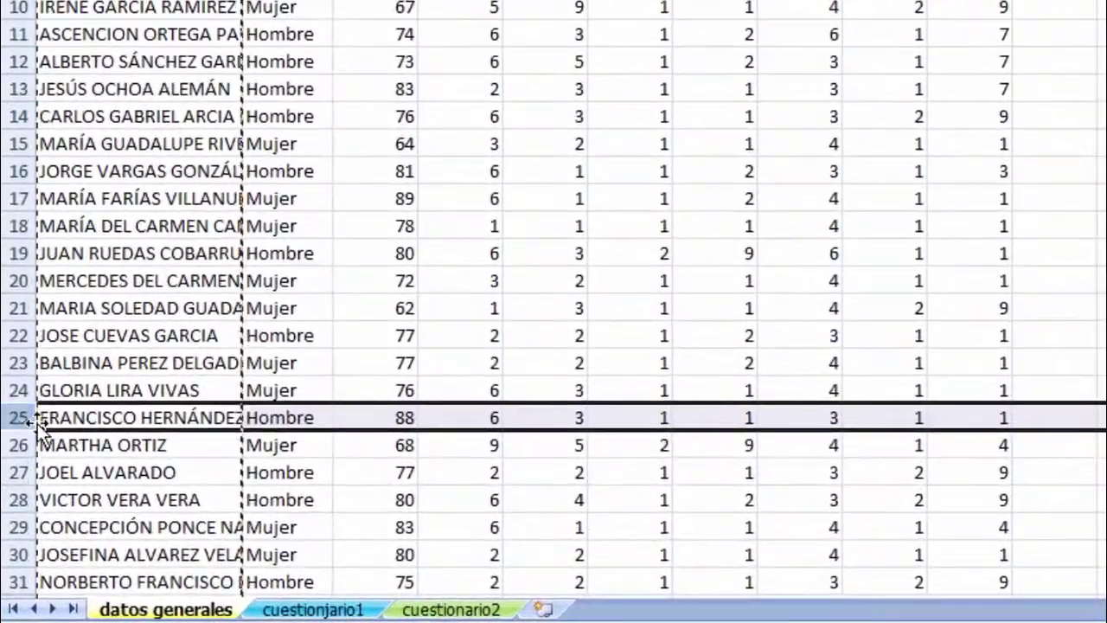
Drag the row 25 record down to row 35 and move Enfermedad from column J to L
mouse_move(25, 424)
left_mouse_down()
mouse_move(48, 506)
mouse_move(52, 610)
left_mouse_up()
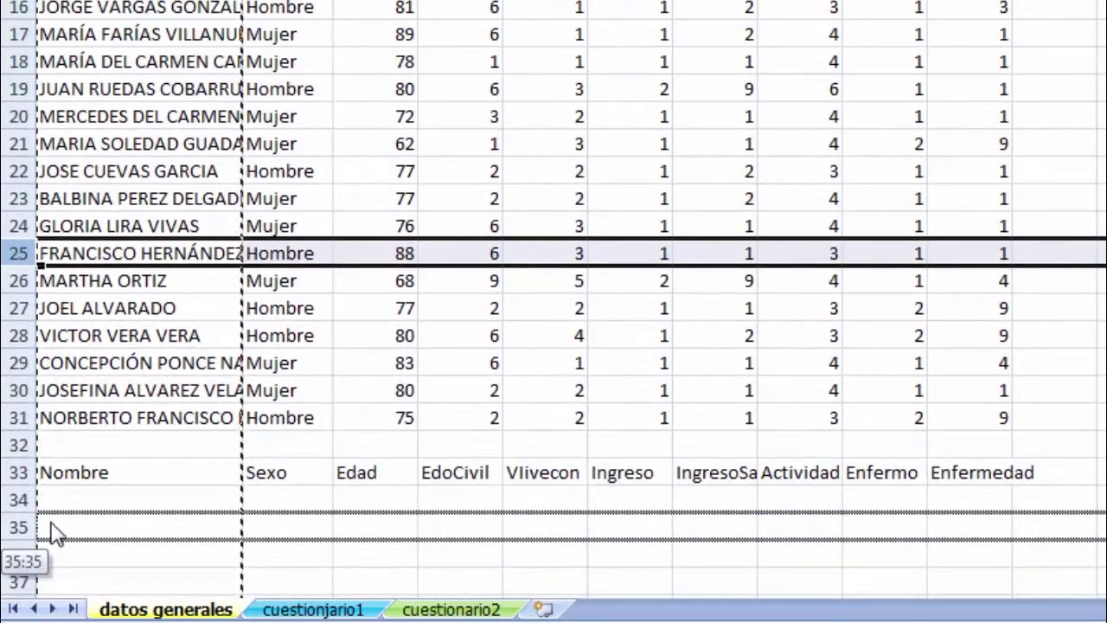
left_click_drag(52, 610, 53, 535)
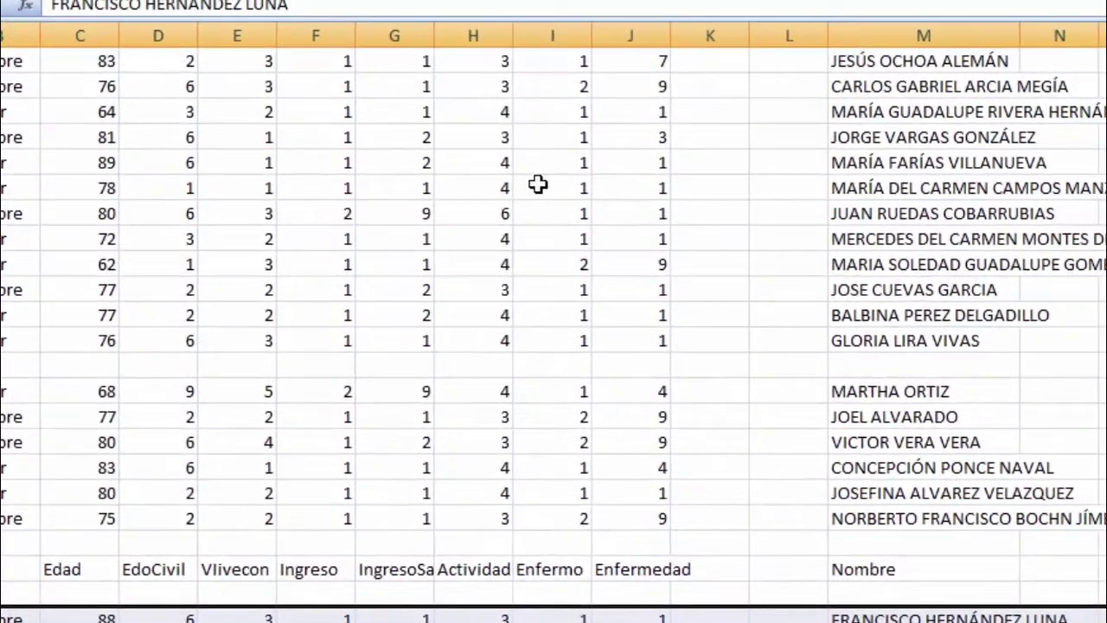
scroll(536, 182, "up", 1)
left_click(658, 33)
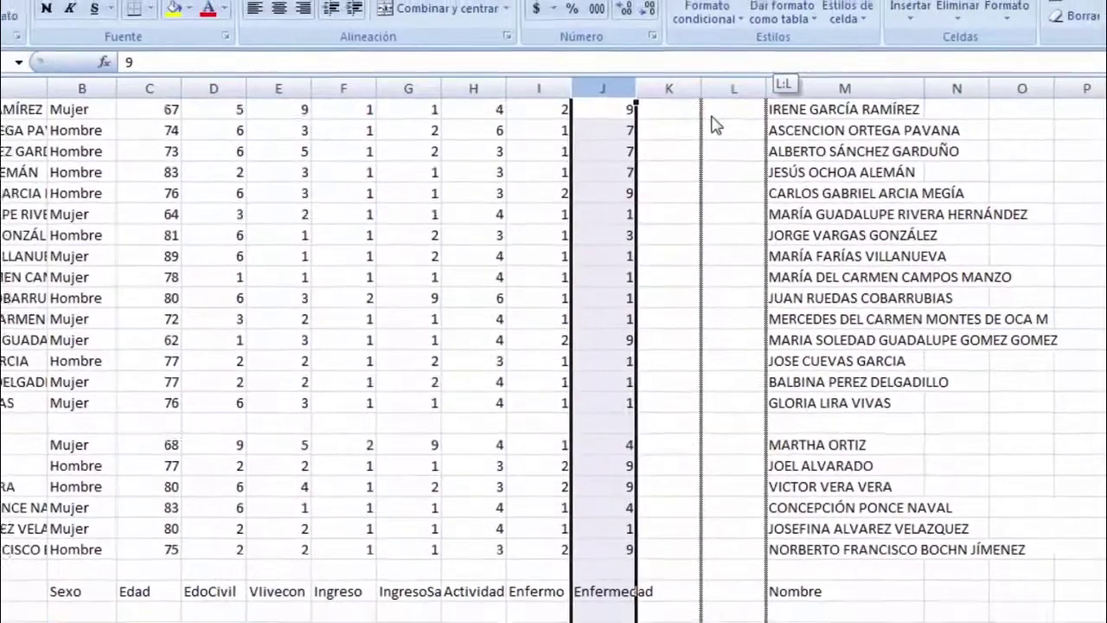
left_click_drag(668, 65, 761, 70)
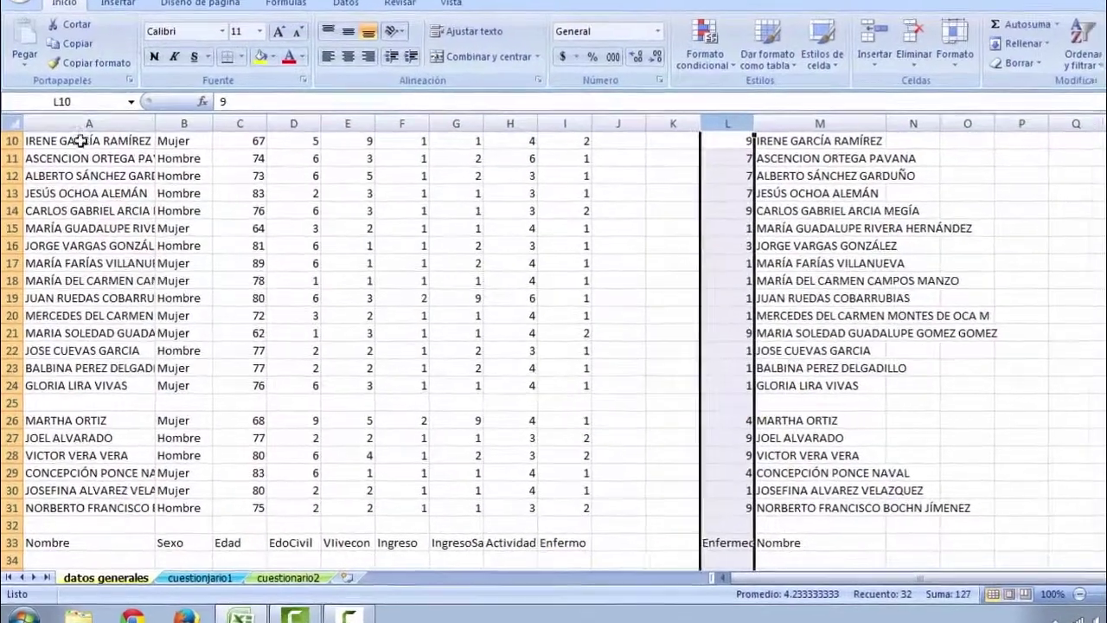
Copy the first person's name from cell A2 and paste it into cell A37
scroll(173, 199, "up", 1)
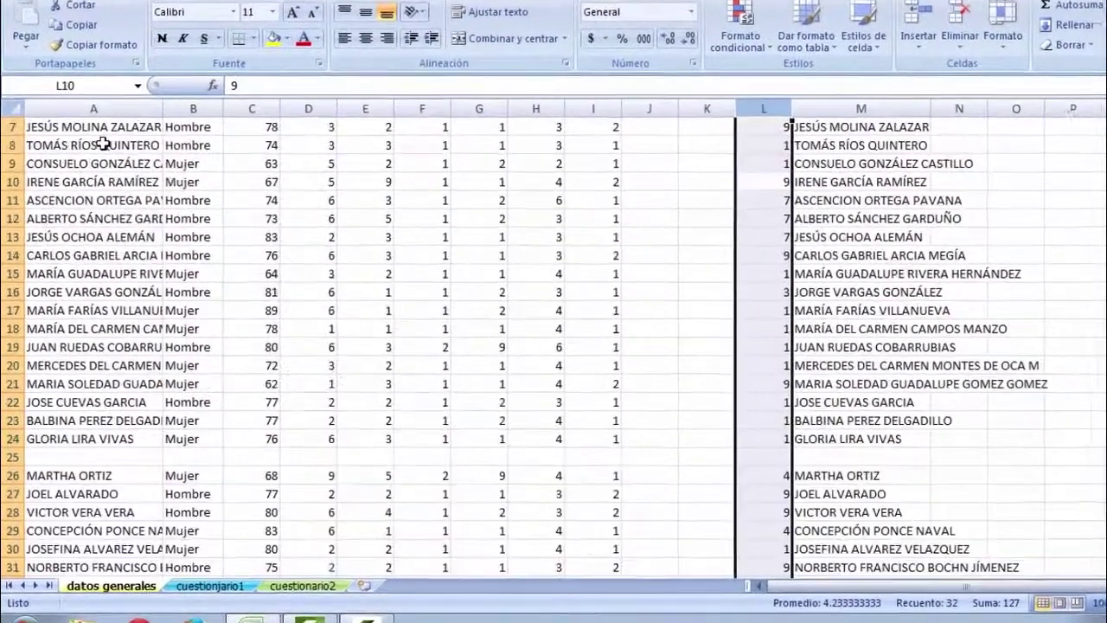
scroll(93, 176, "up", 2)
left_click(139, 132)
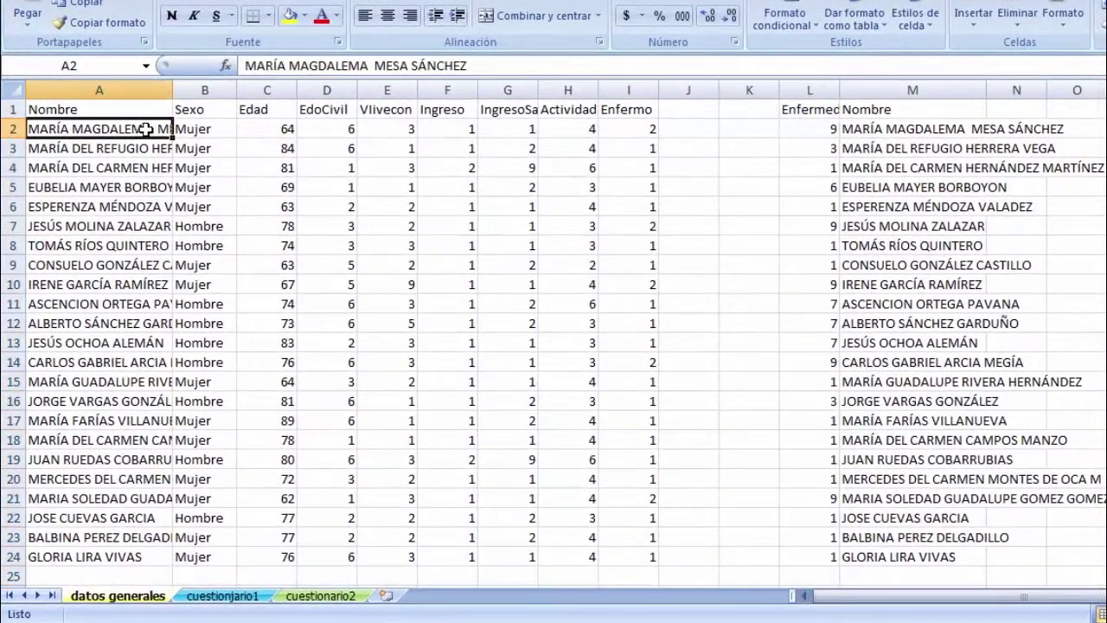
right_click(154, 129)
key("Escape")
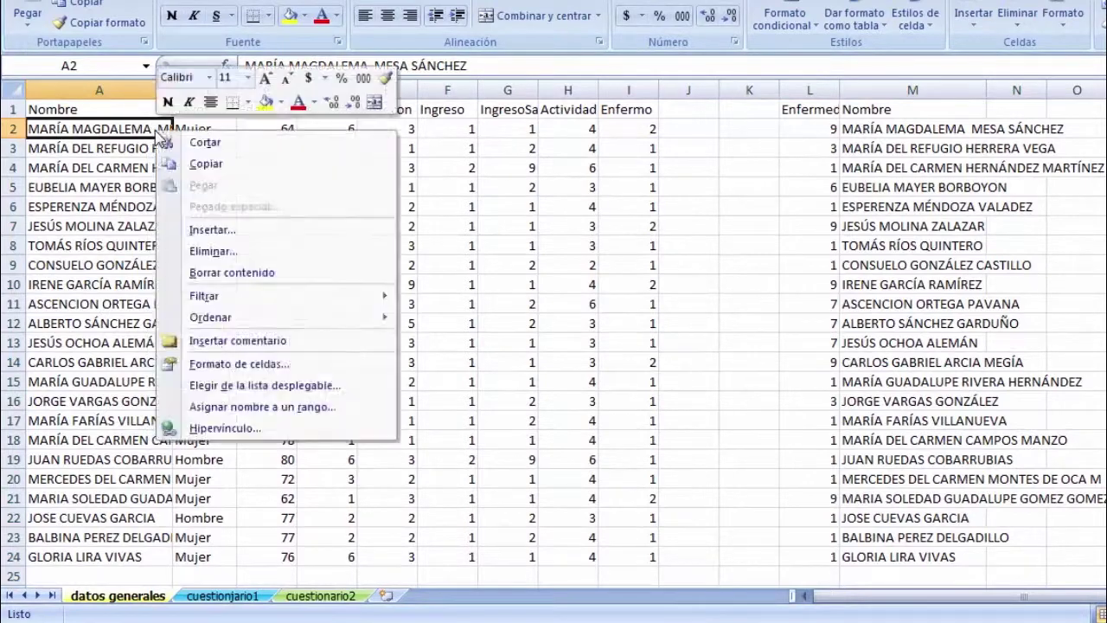
right_click(161, 132)
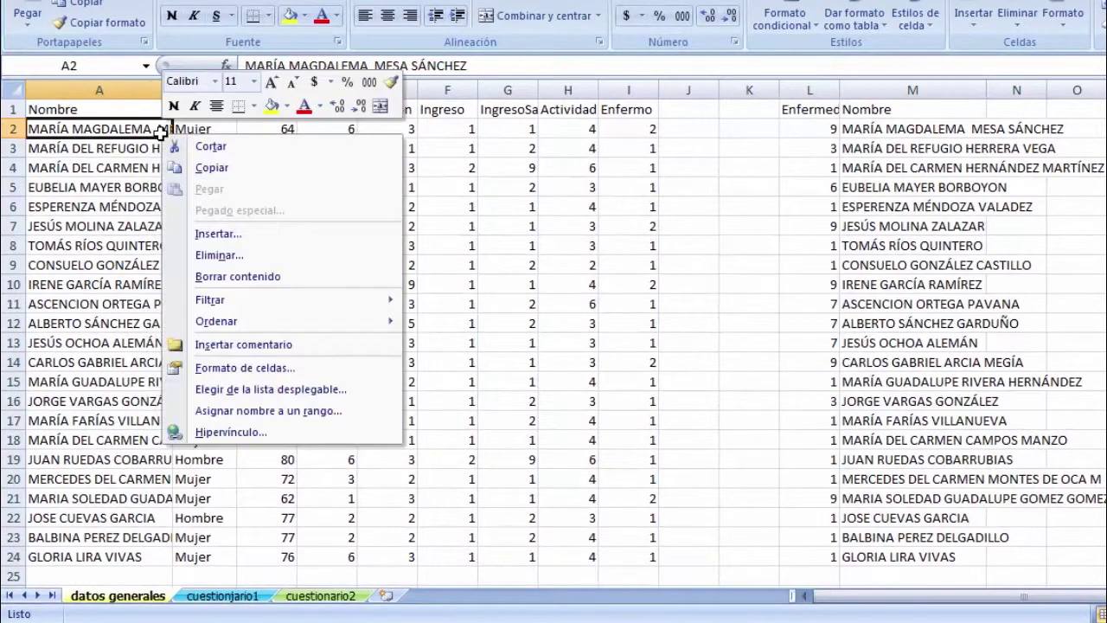
left_click(207, 168)
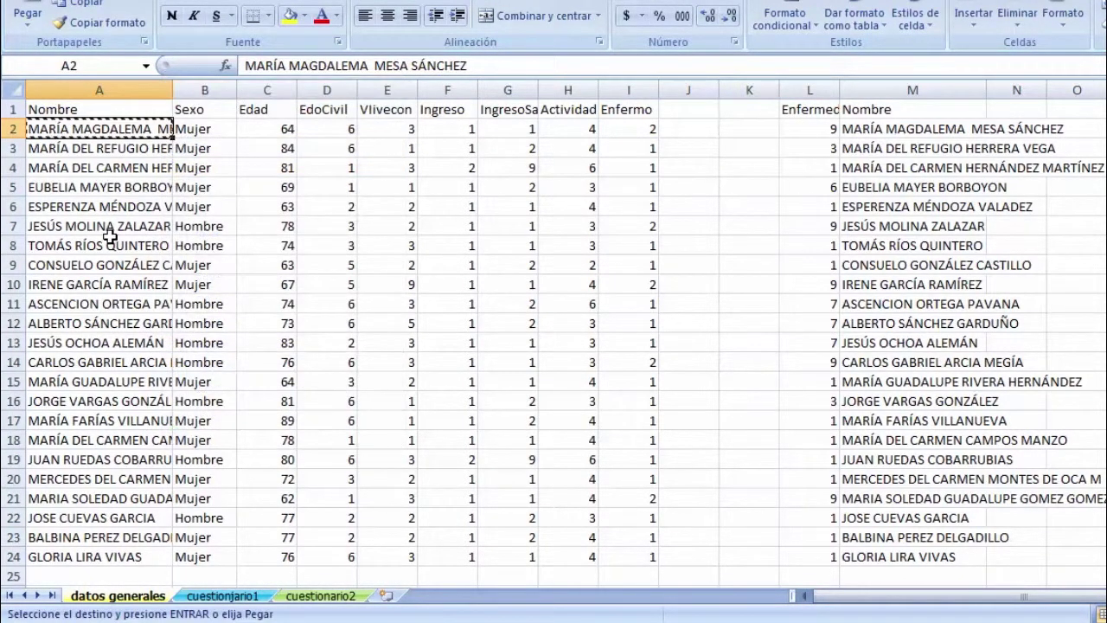
scroll(110, 237, "down", 2)
scroll(110, 237, "down", 3)
scroll(108, 230, "down", 2)
scroll(95, 260, "down", 1)
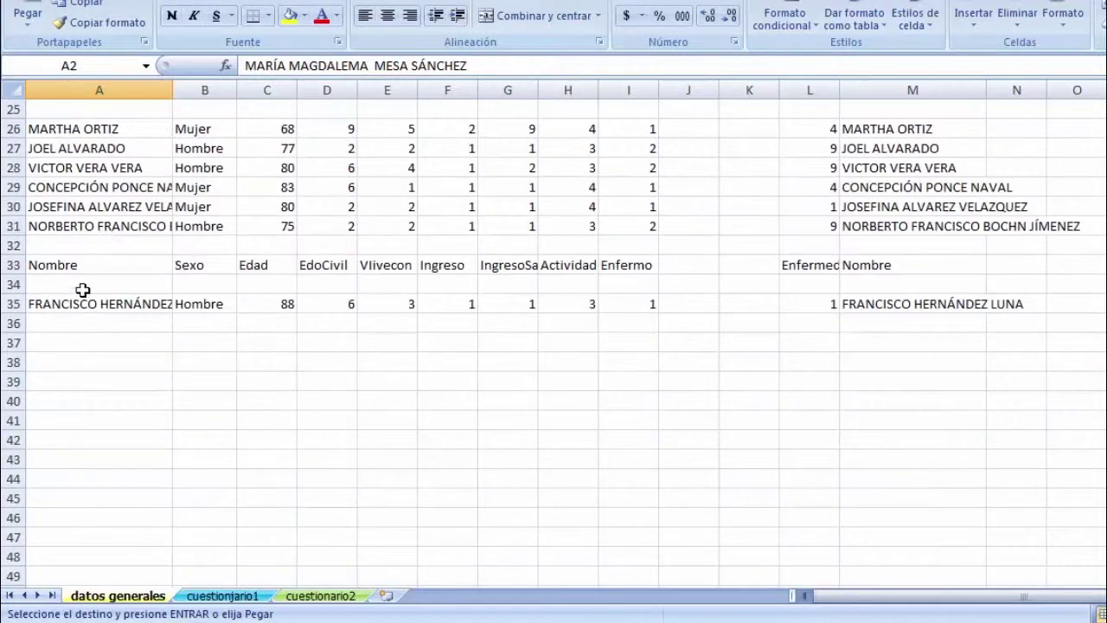
left_click(36, 344)
right_click(36, 344)
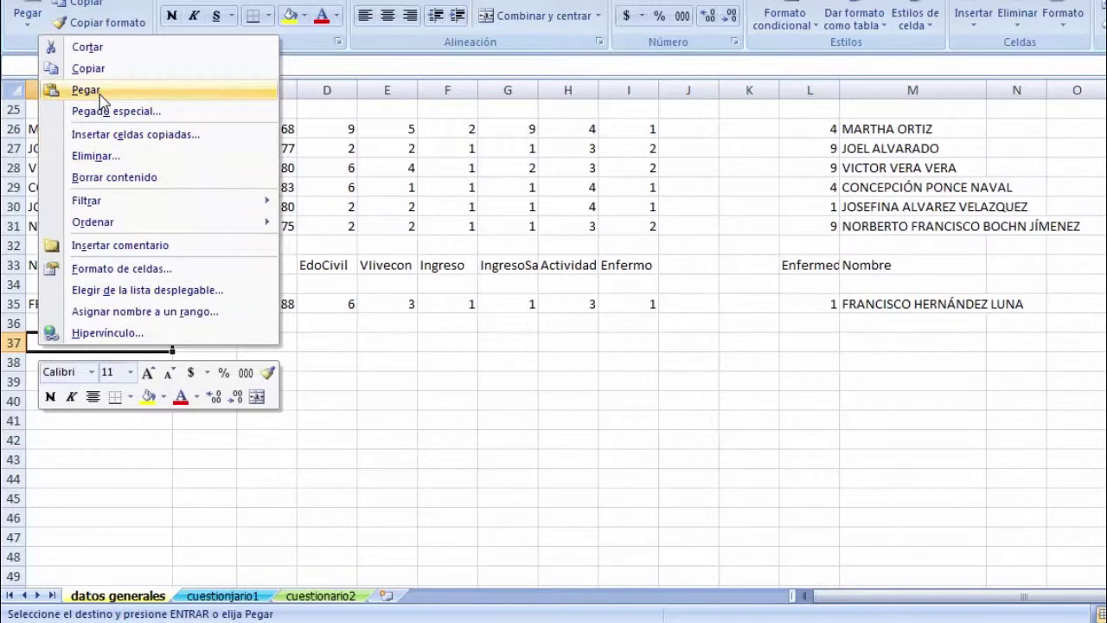
left_click(102, 91)
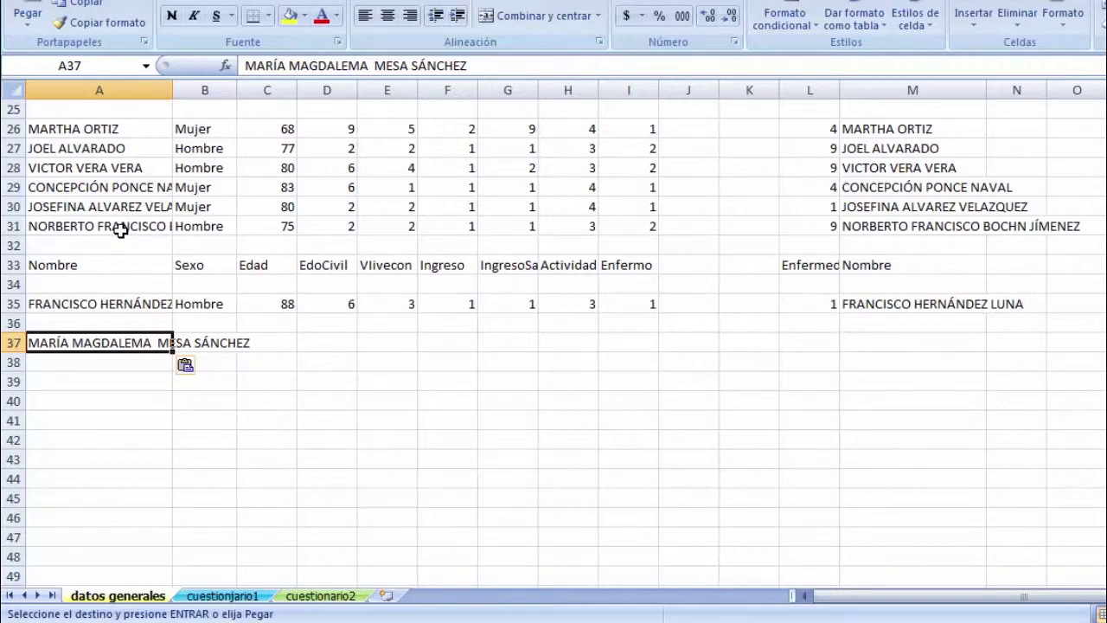
scroll(120, 230, "up", 1)
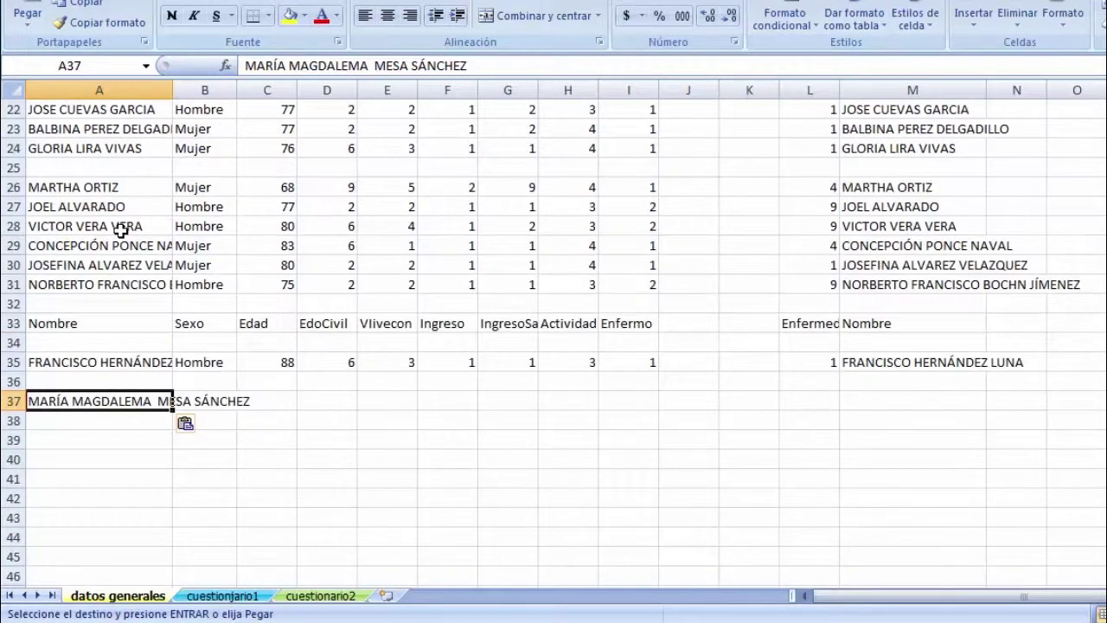
scroll(120, 230, "up", 2)
scroll(120, 230, "up", 2)
scroll(120, 231, "up", 2)
scroll(121, 230, "up", 1)
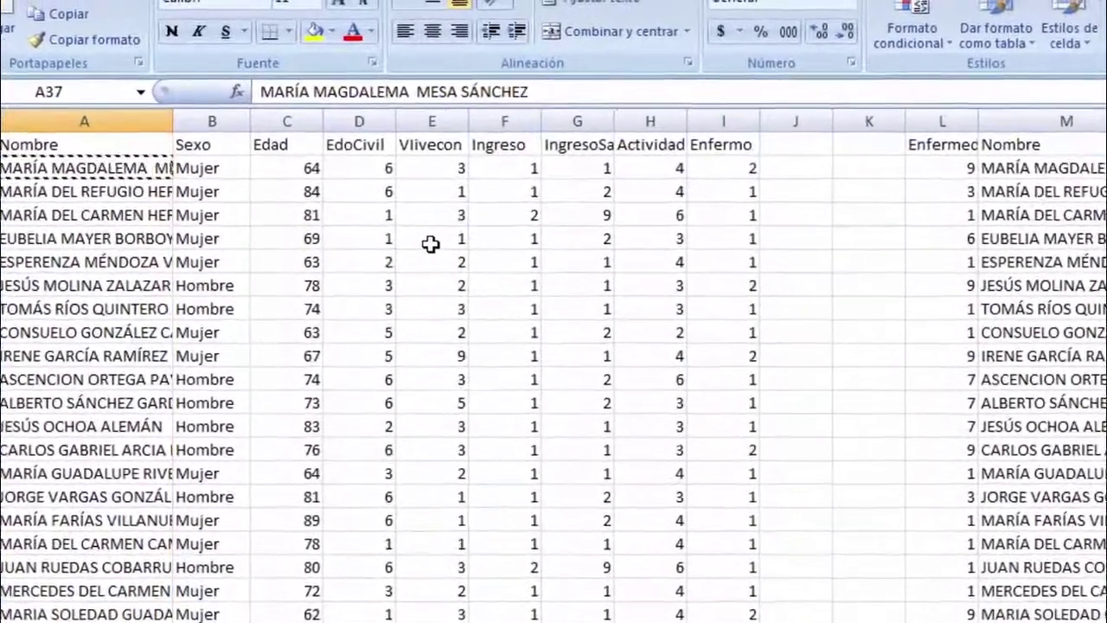
Autofill the value 1 from E5 into E6 using Copiar celdas, replacing the 2
left_click(430, 245)
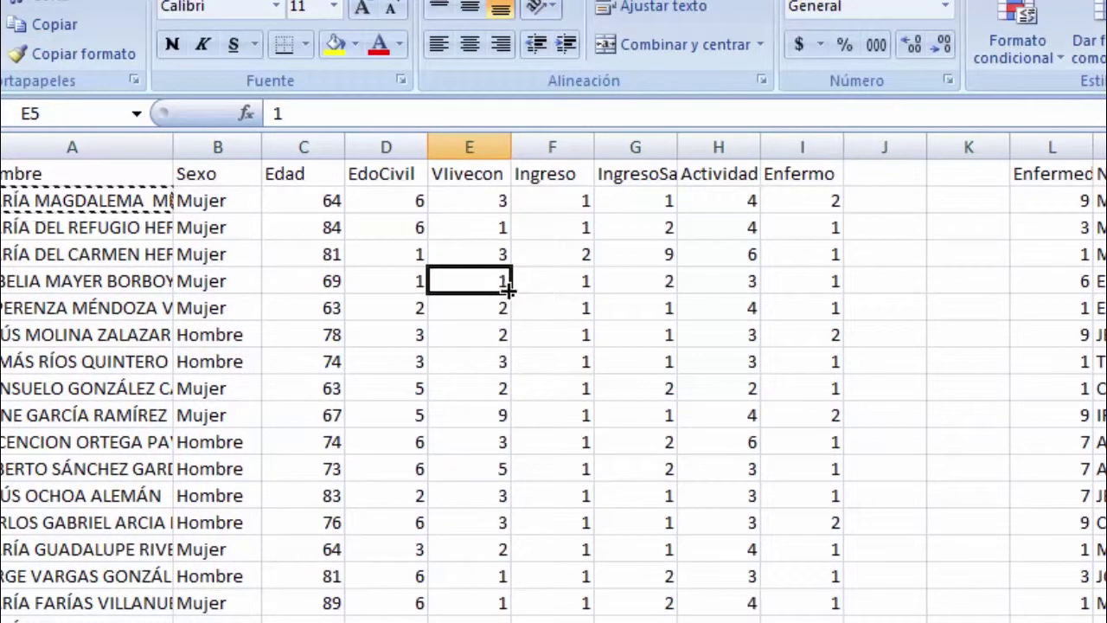
left_click_drag(505, 288, 507, 319)
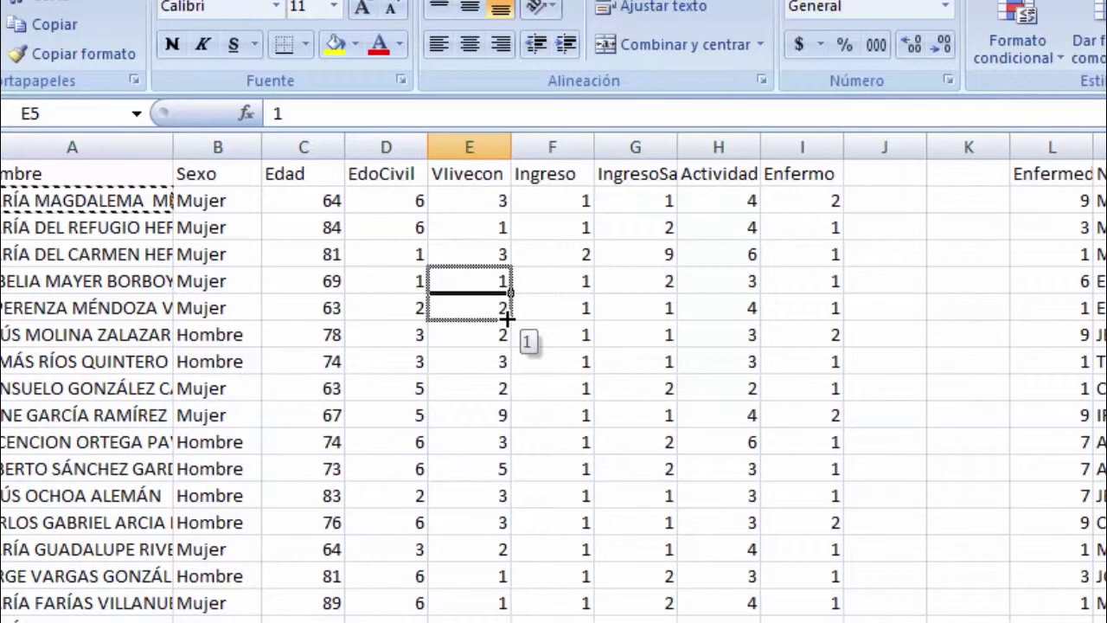
left_click_drag(507, 319, 506, 320)
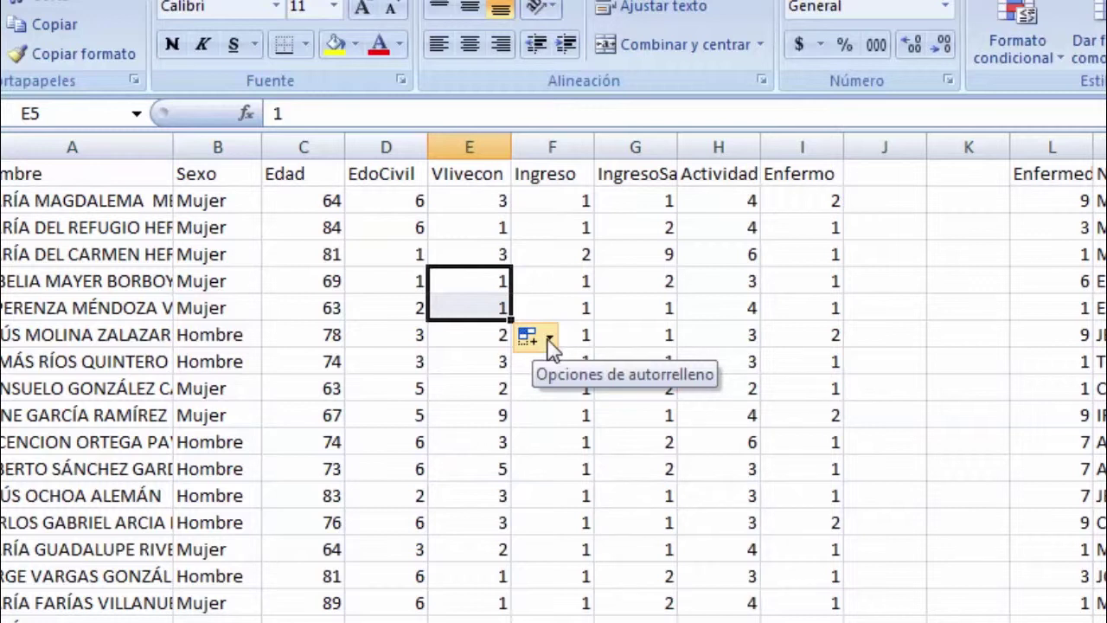
left_click(550, 342)
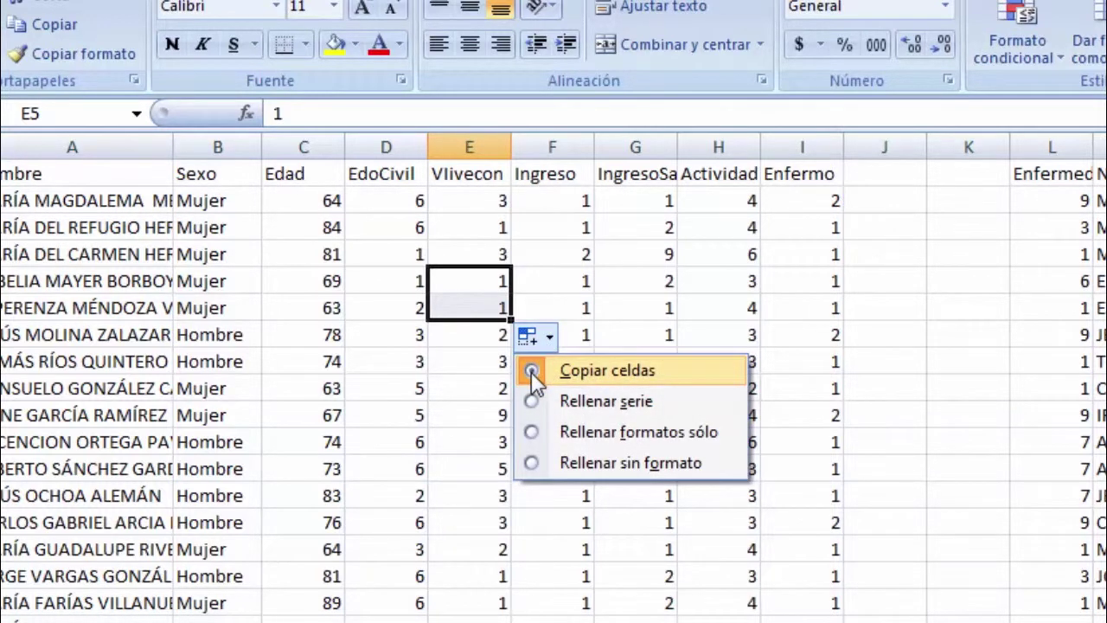
left_click(533, 379)
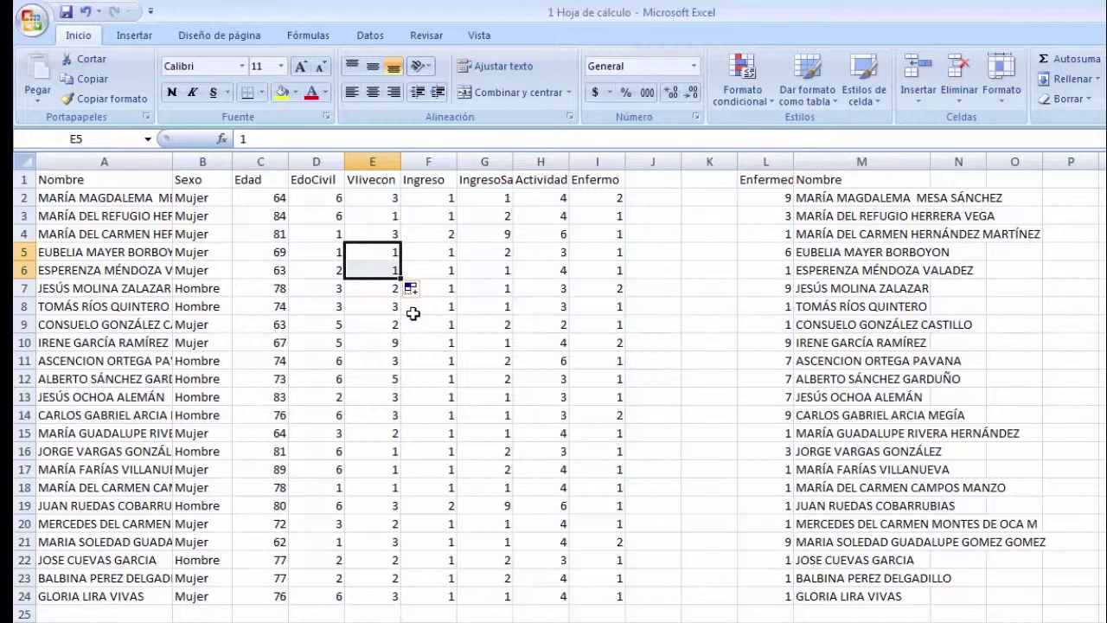
Select columns C:D, starting from Edad, and set the row height to 20 via Formato
left_click(268, 161)
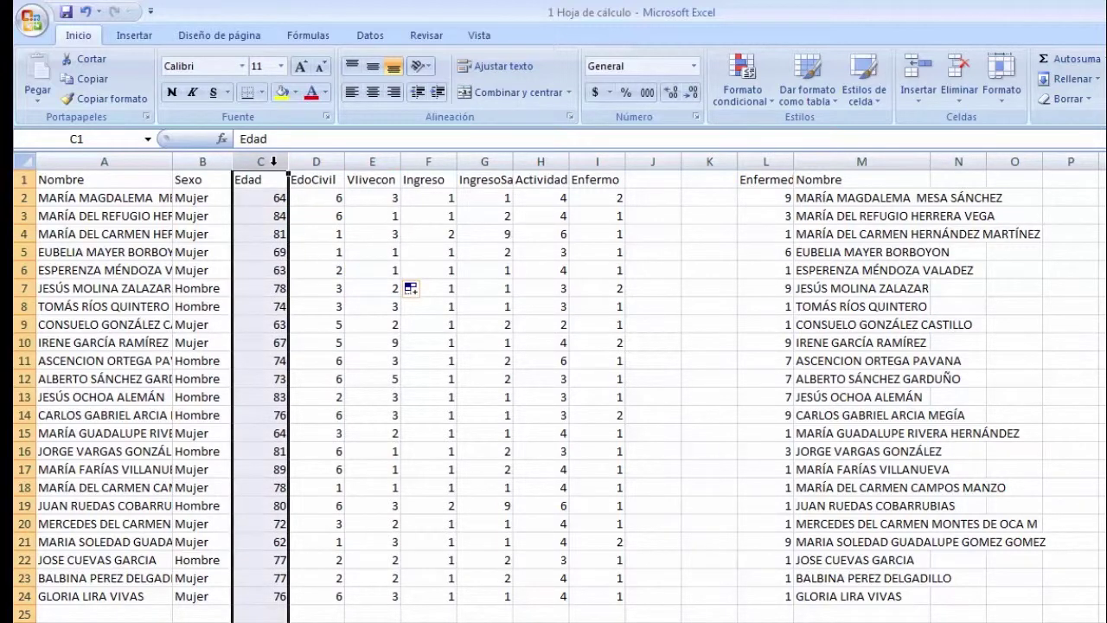
left_click_drag(273, 161, 306, 161)
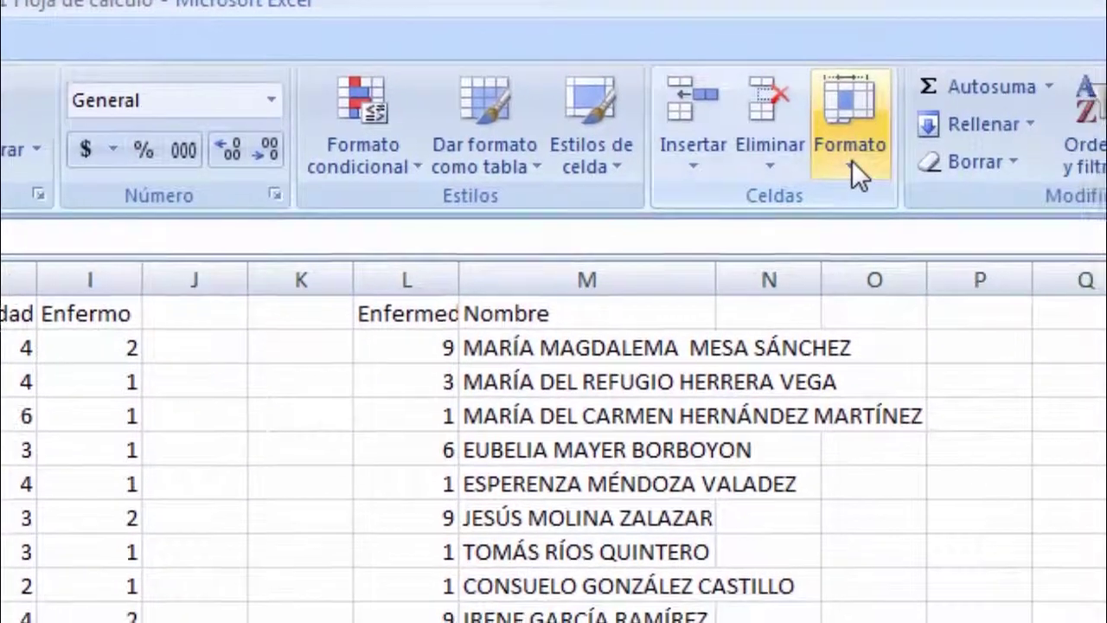
left_click(727, 145)
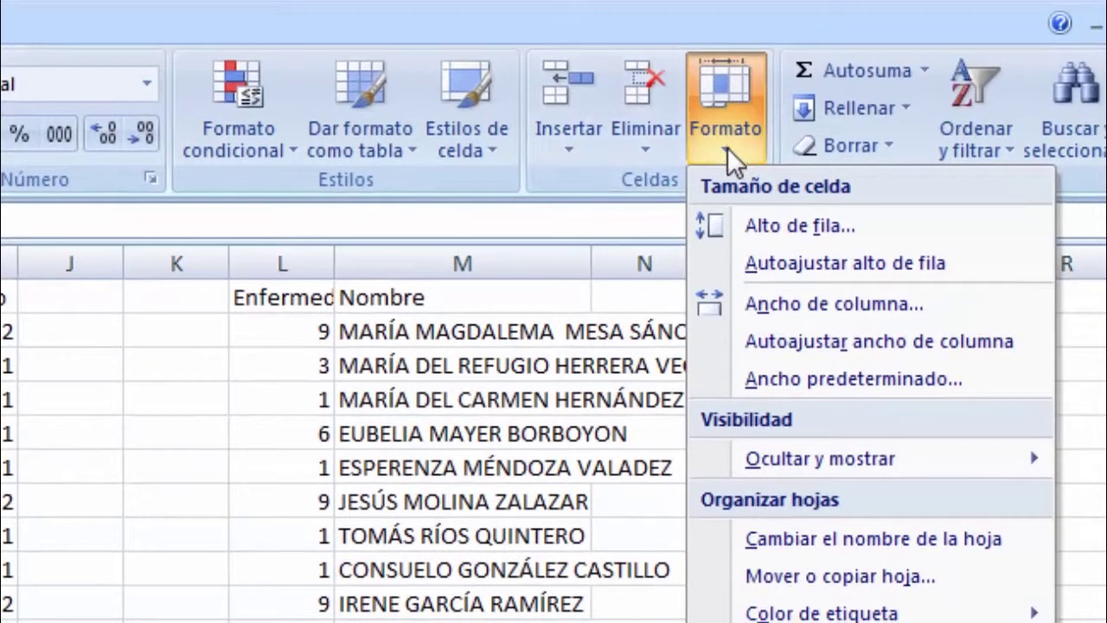
left_click(750, 223)
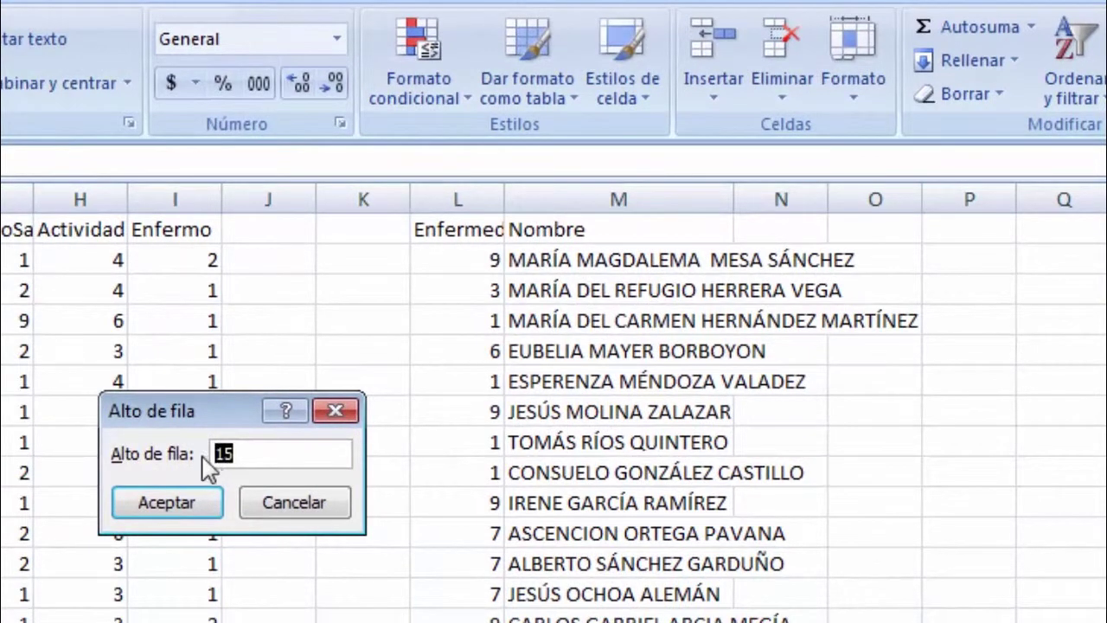
type("20")
left_click(186, 510)
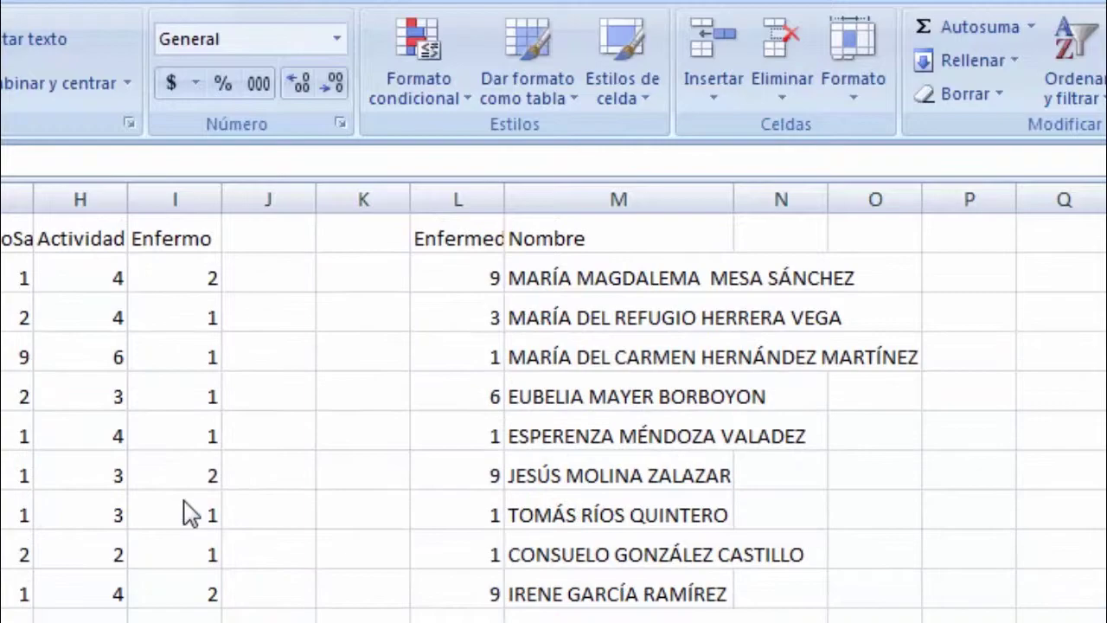